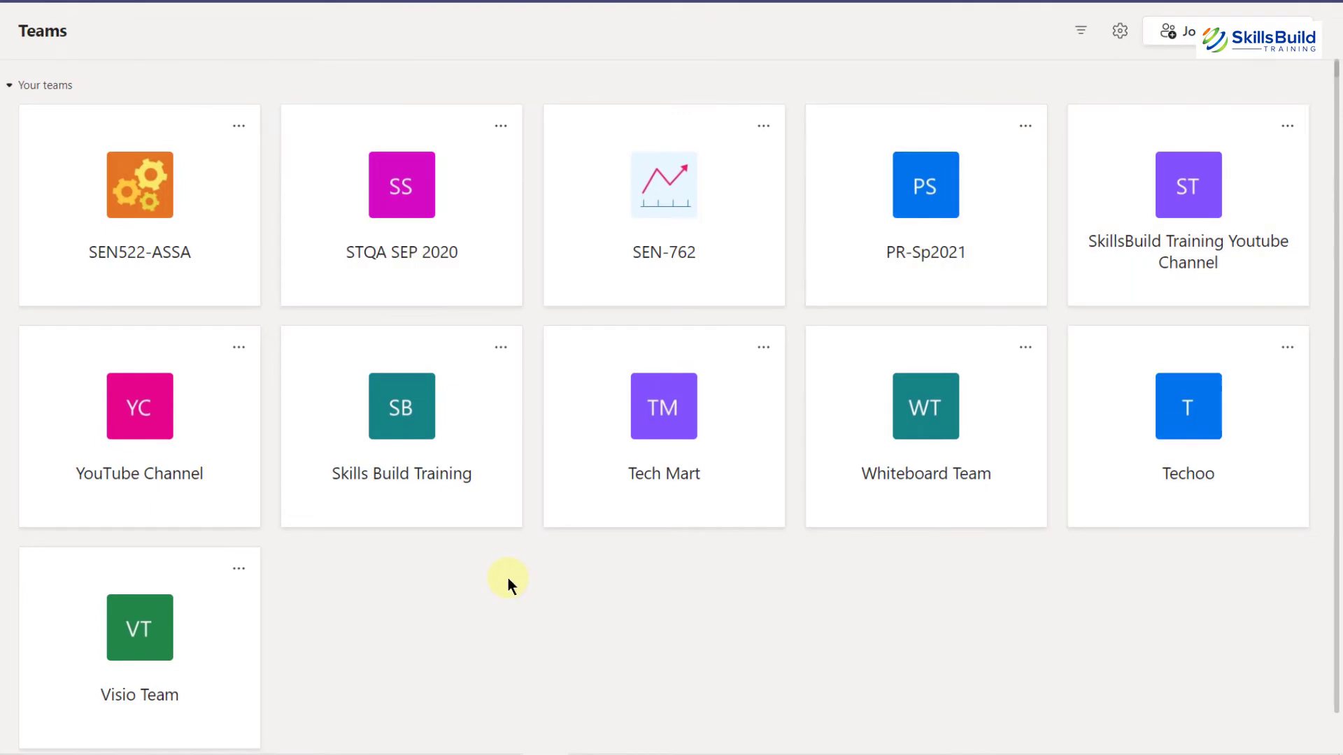
# Start a meeting in the Skills Build Training General channel and join with the microphone off.
pyautogui.click(433, 422)
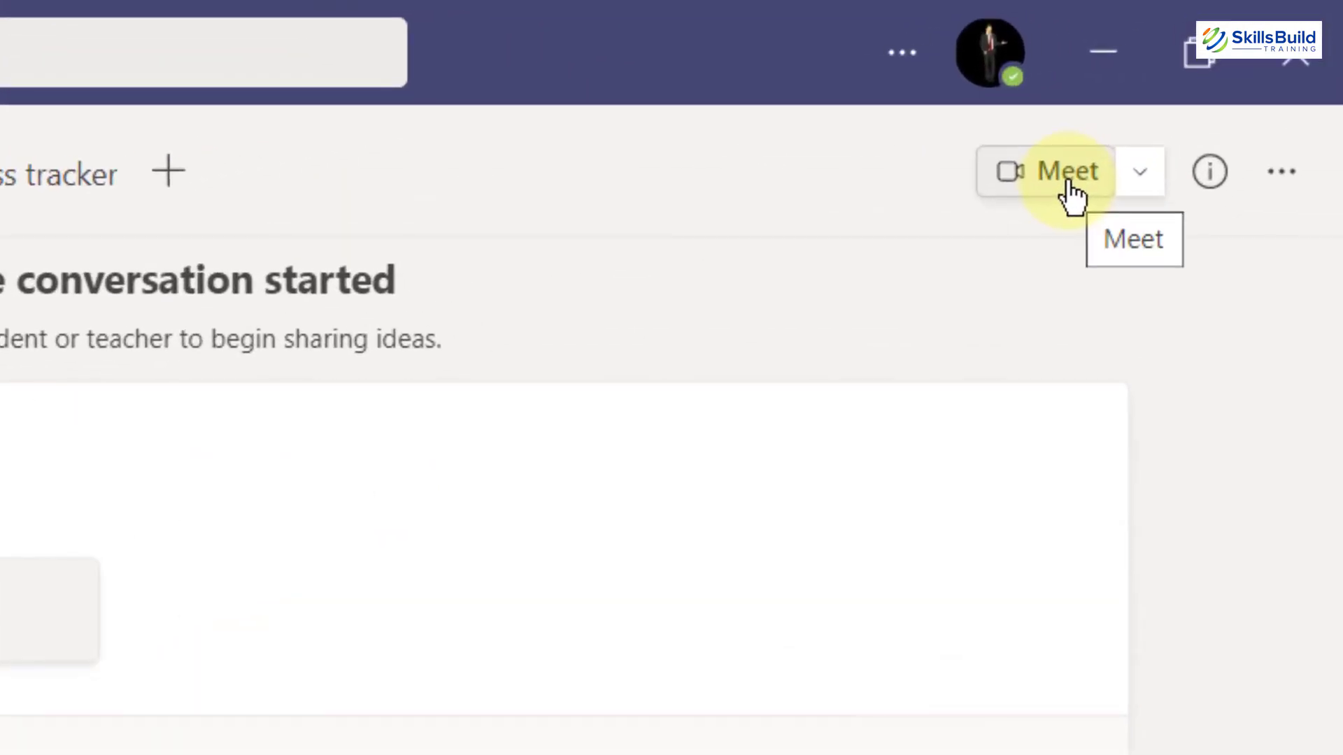
pyautogui.click(1068, 179)
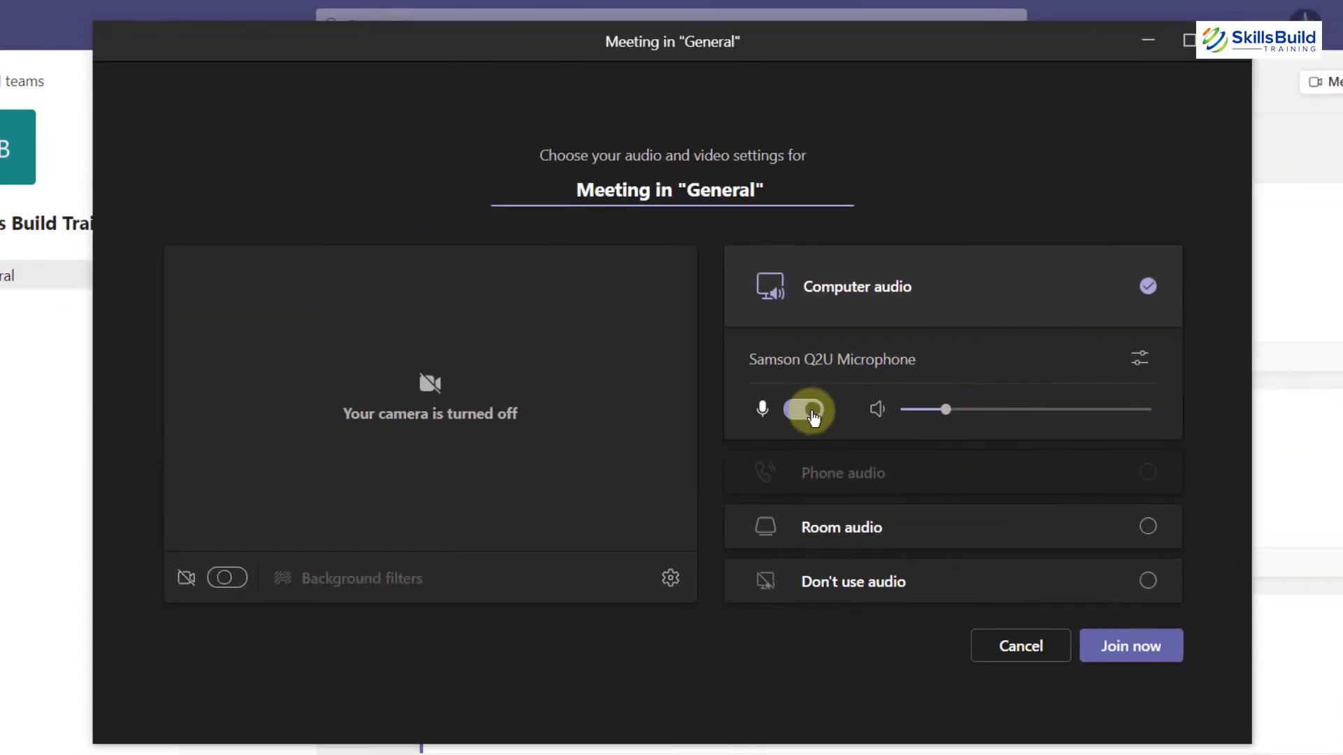
pyautogui.click(803, 409)
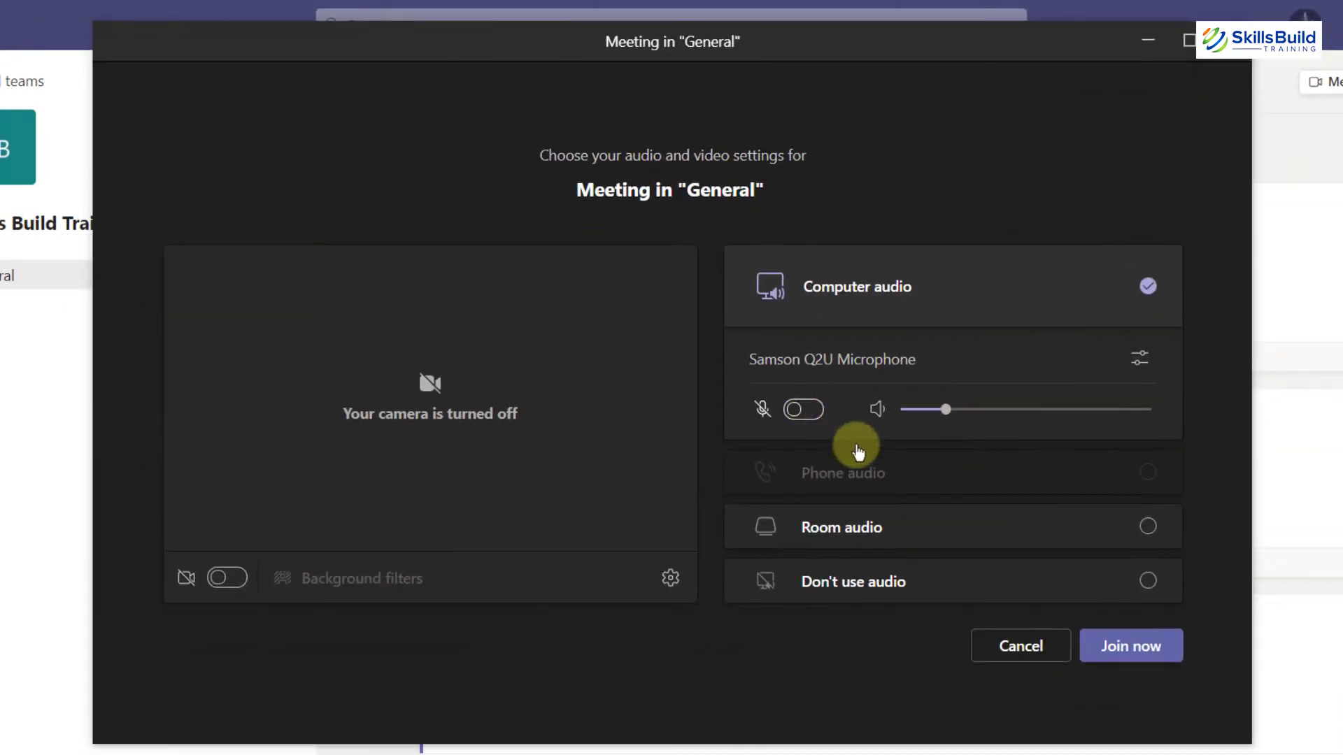
pyautogui.click(1126, 650)
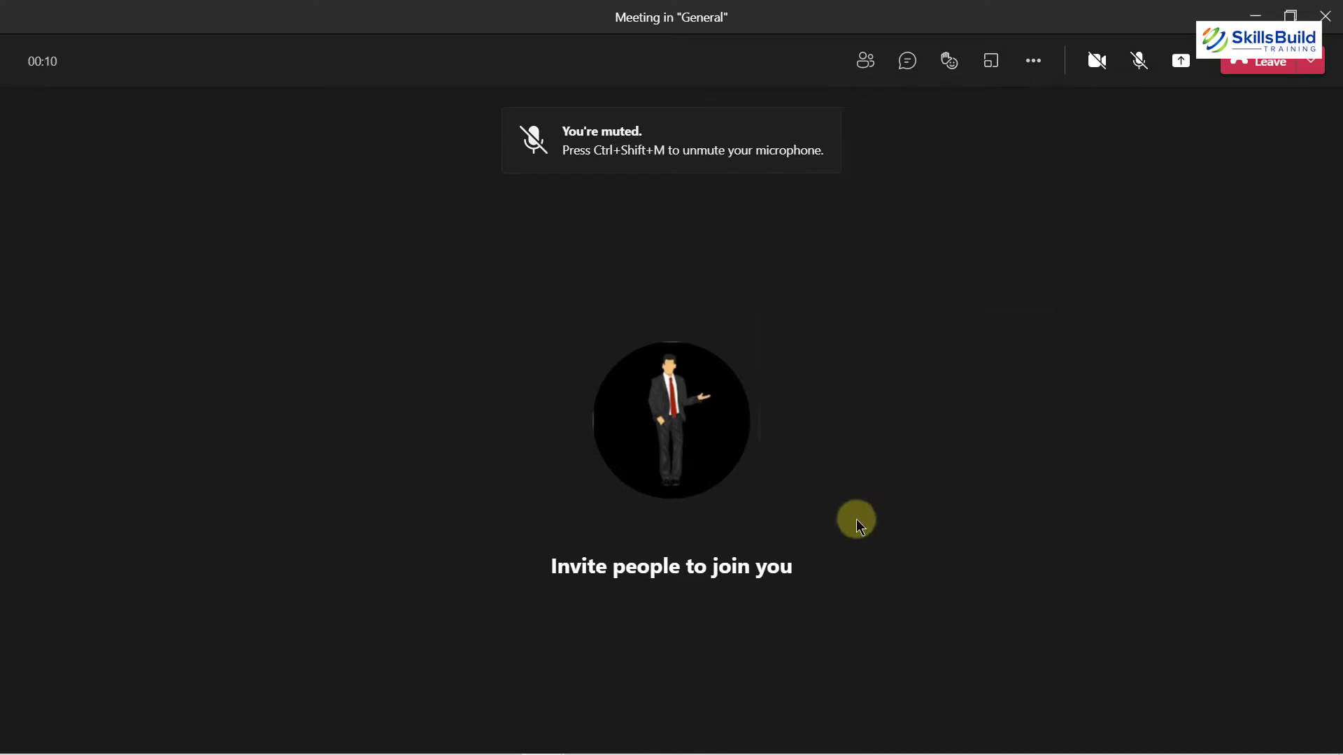
pyautogui.moveTo(856, 519)
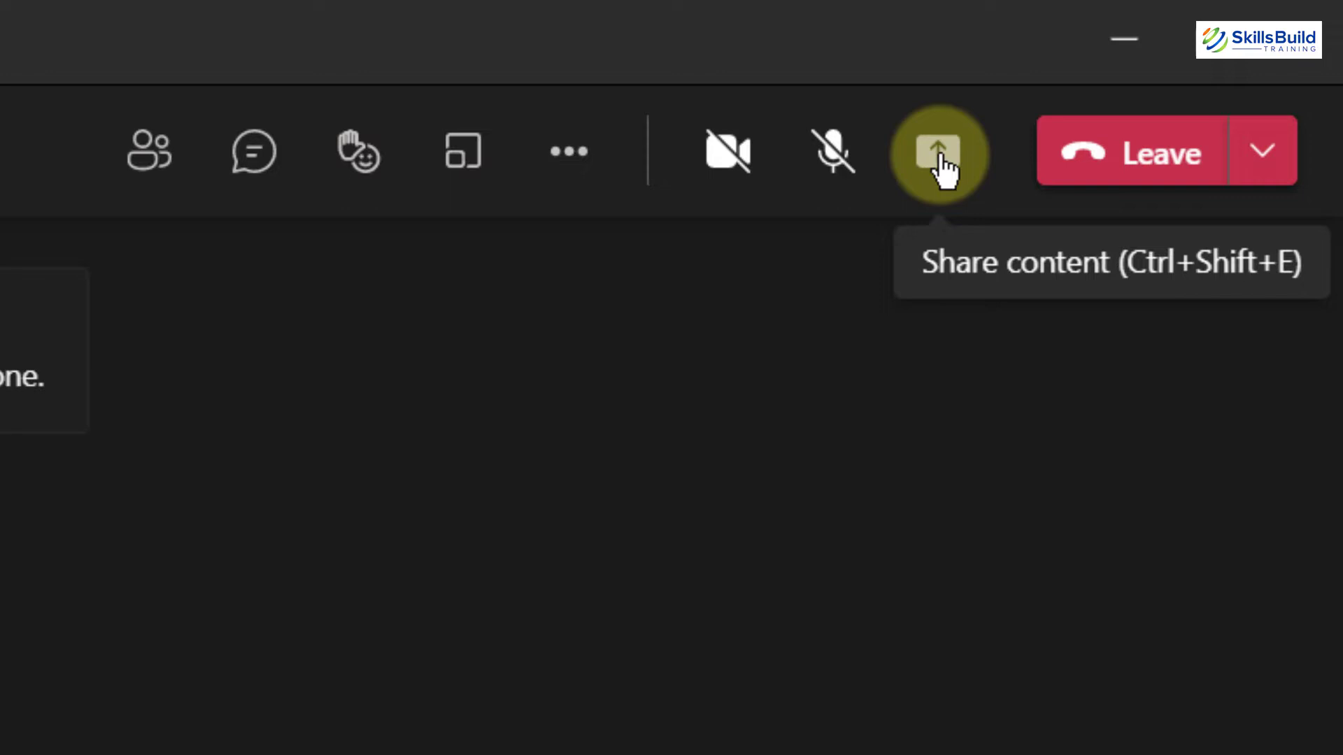
# Share only the 'final-presentation - PowerPoint' window with the meeting.
pyautogui.click(940, 165)
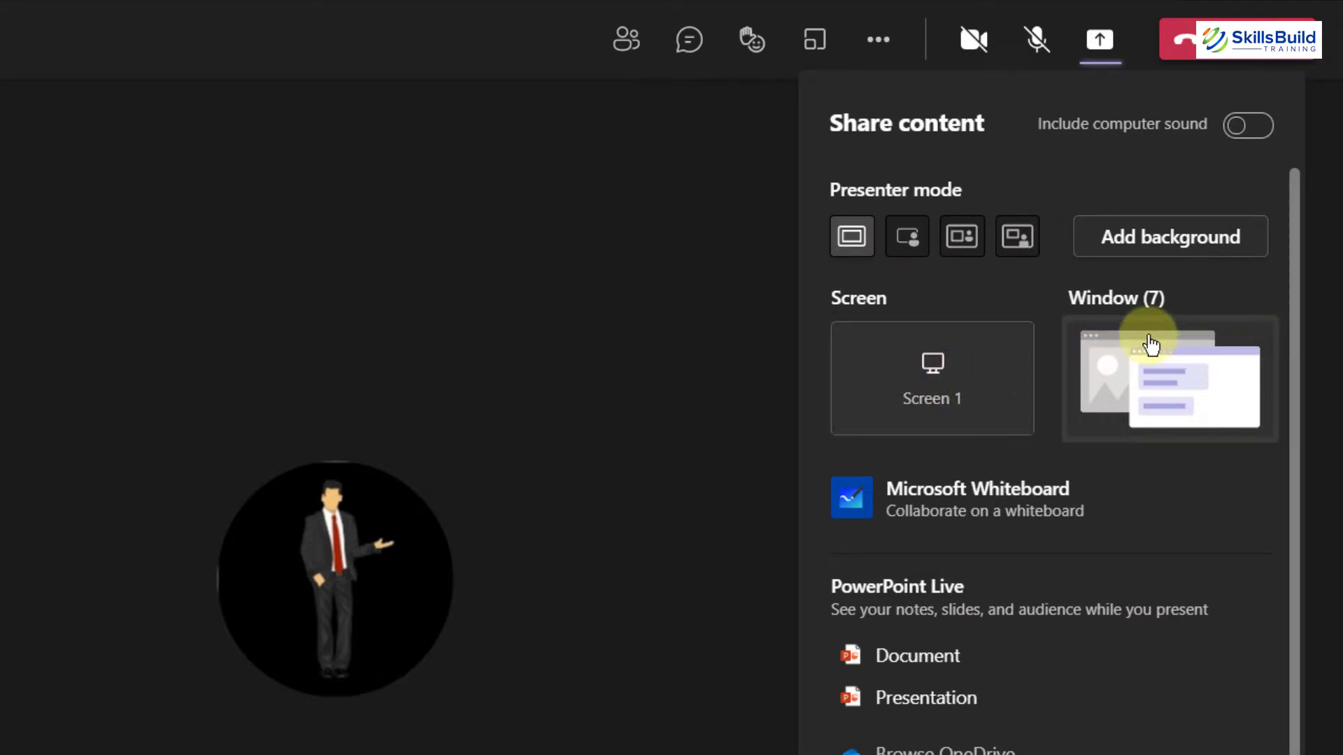
pyautogui.click(1159, 379)
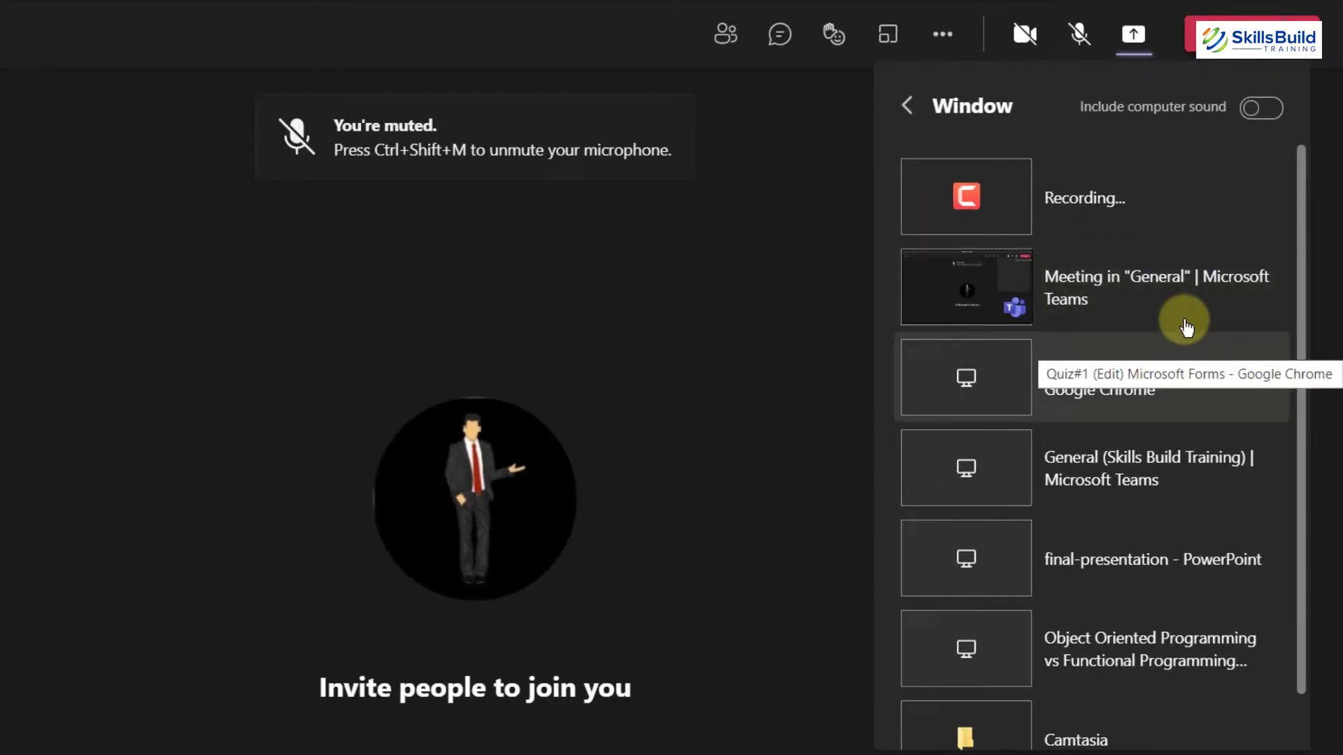
pyautogui.click(959, 566)
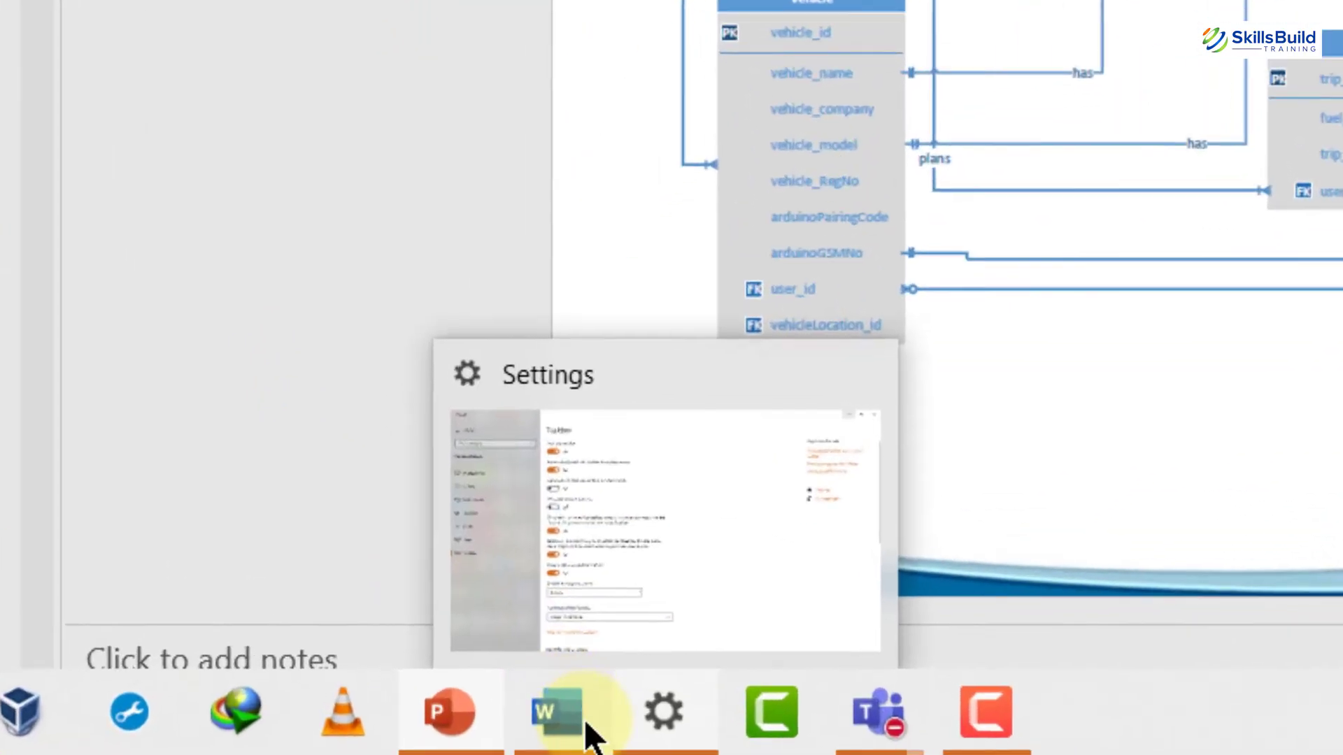
# Bring the Word document forward from the taskbar, then switch back to PowerPoint's ERD slide.
pyautogui.moveTo(414, 740)
pyautogui.click(590, 735)
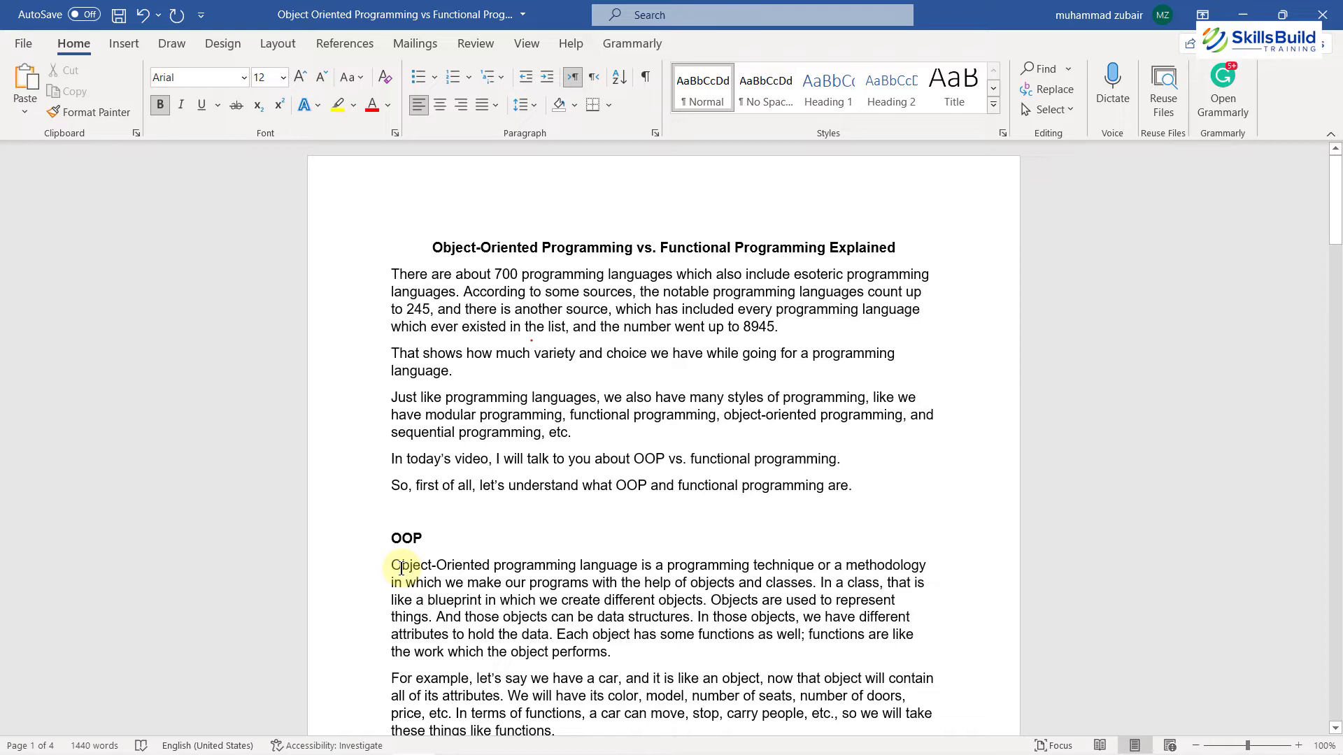
pyautogui.hotkey('alt', 'Tab')
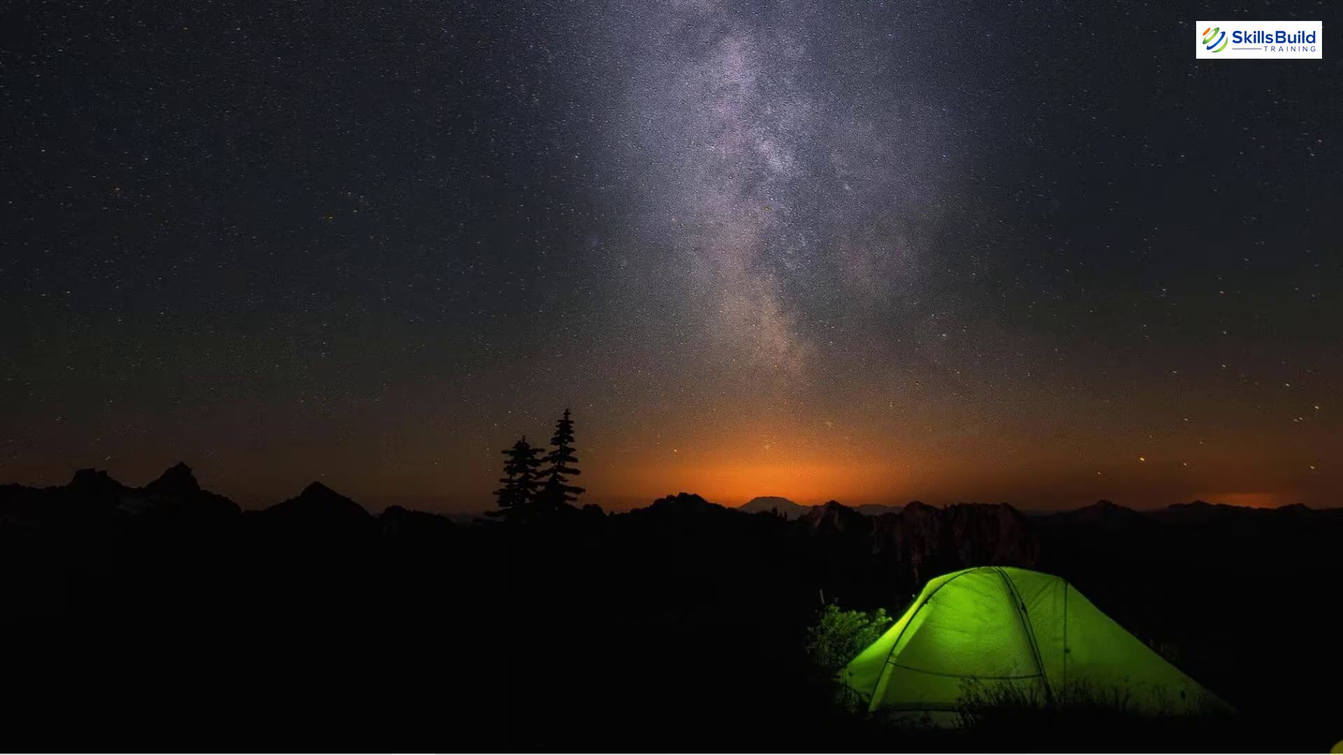
# Set the display scale to 175% in Display settings, then return to the final-presentation deck.
pyautogui.rightClick(491, 168)
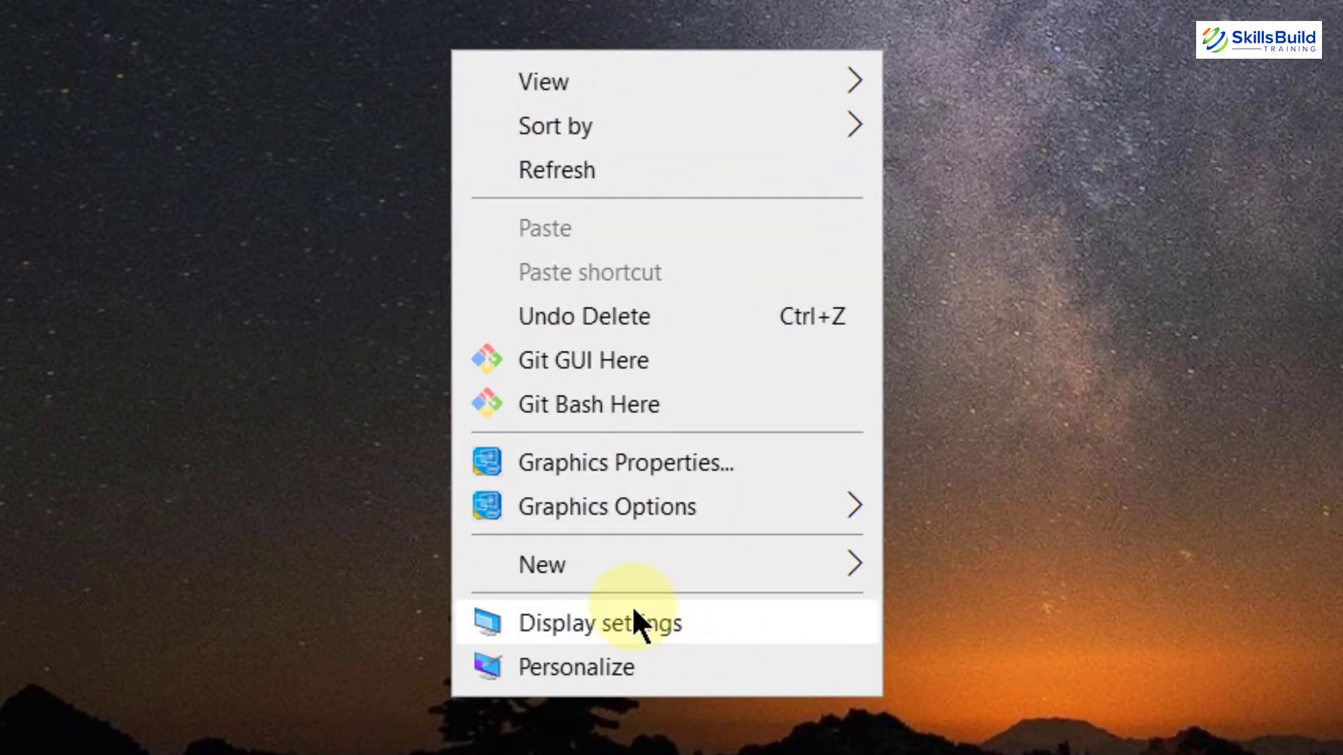
pyautogui.click(631, 615)
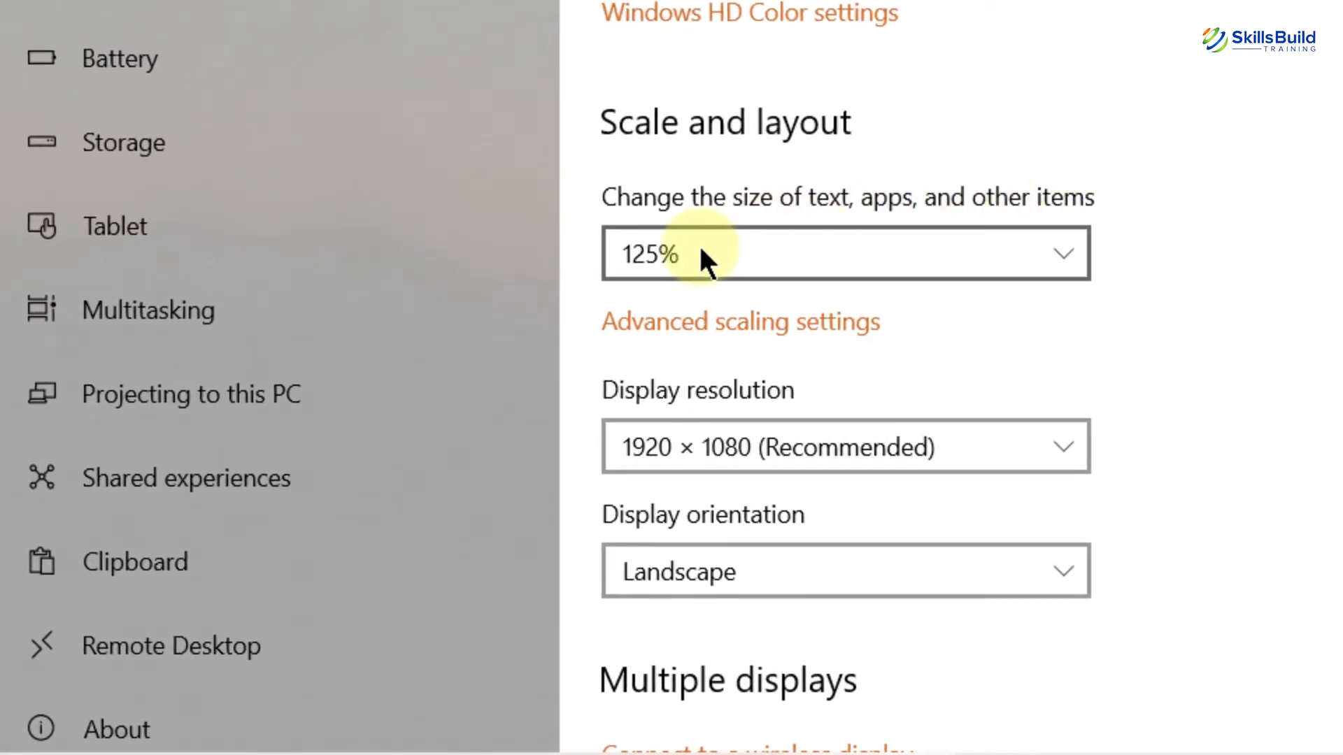
pyautogui.click(702, 259)
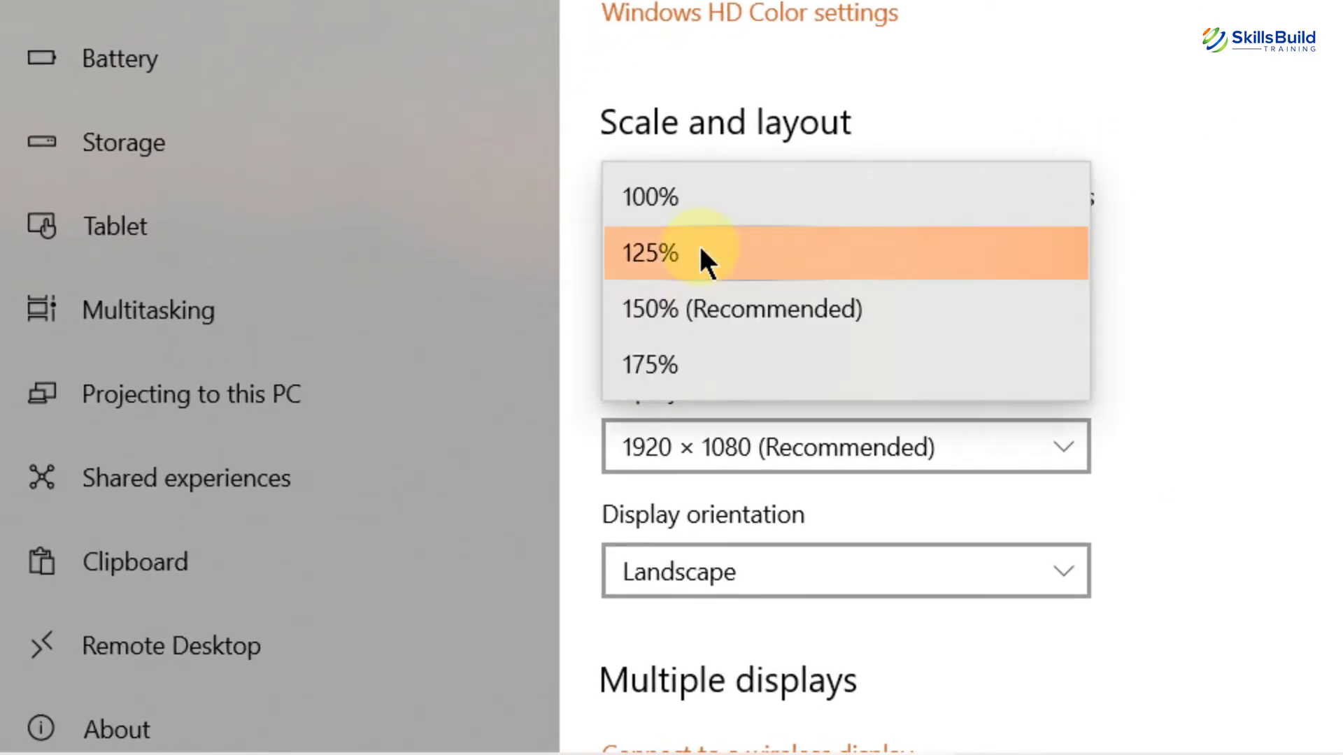
pyautogui.click(688, 360)
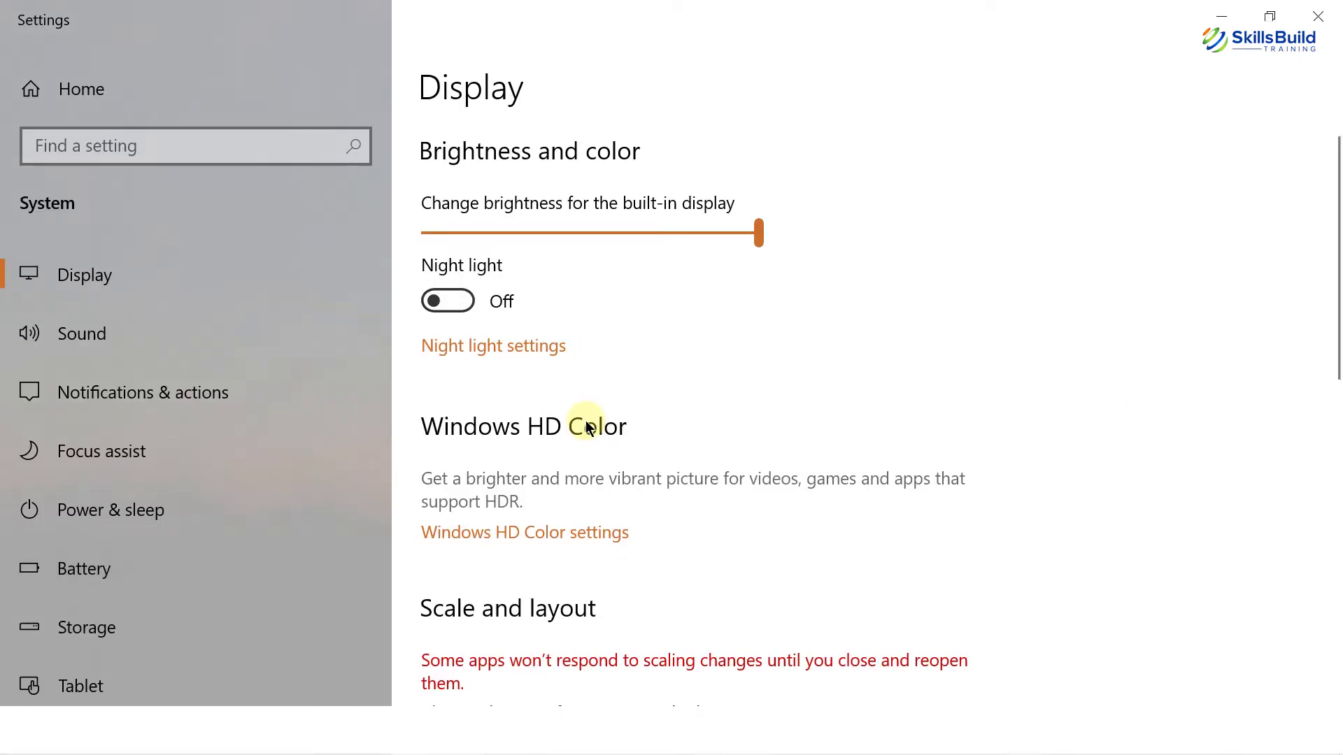
pyautogui.hotkey('alt', 'Tab')
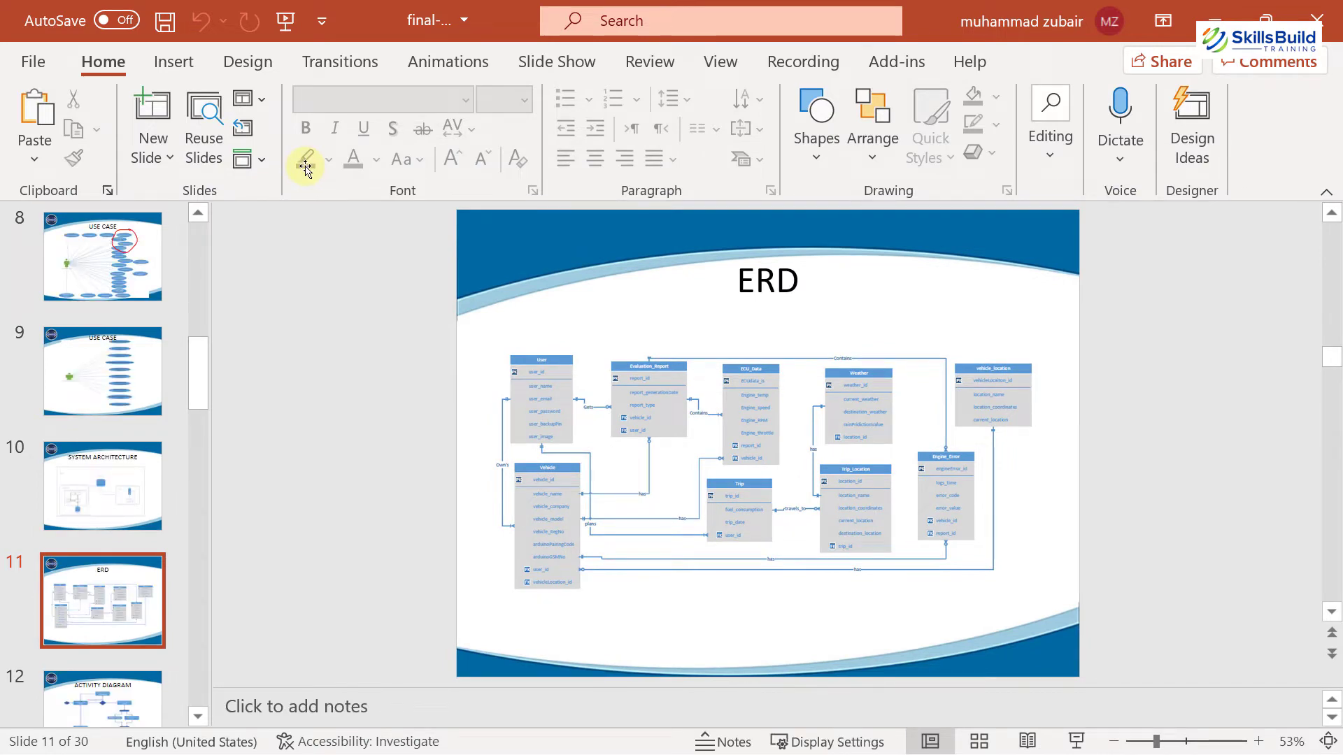
# In the Teams meeting, replace the PowerPoint window share with a share of Screen 1.
pyautogui.hotkey('alt', 'Tab')
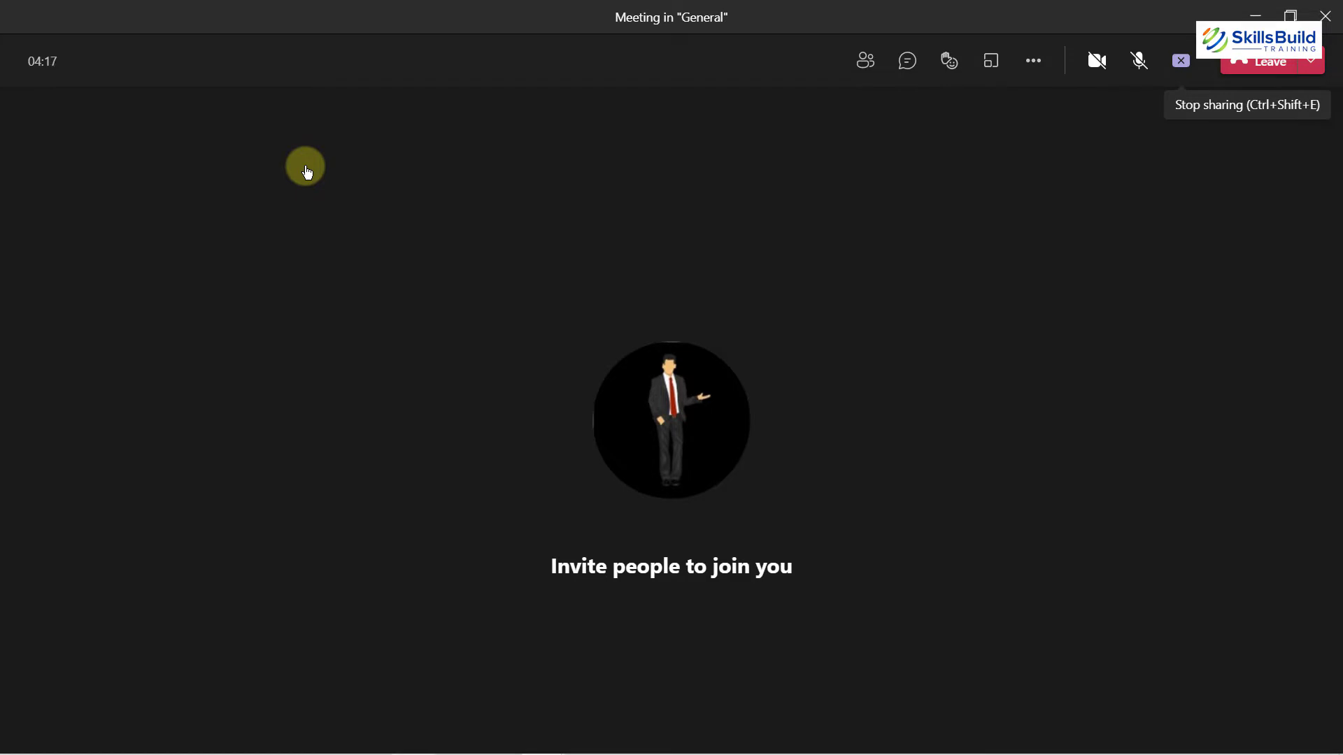
pyautogui.click(1182, 62)
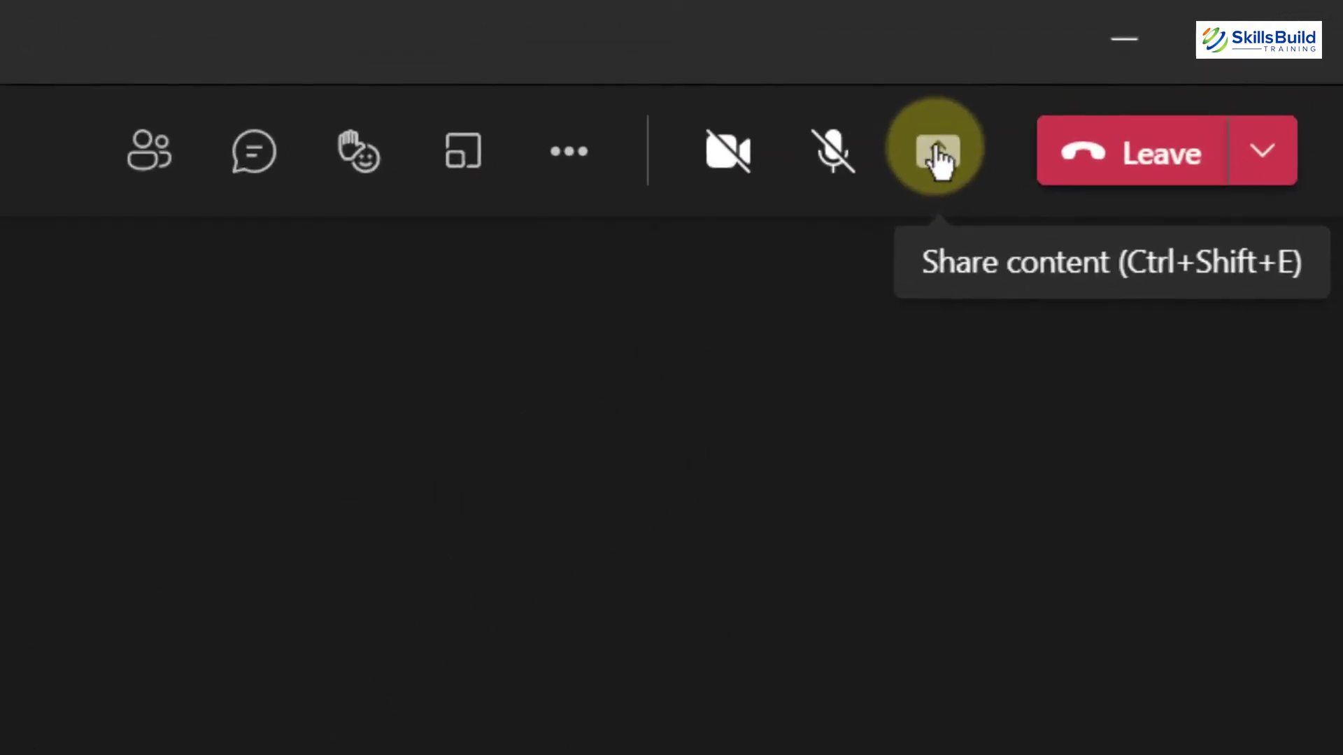
pyautogui.click(937, 154)
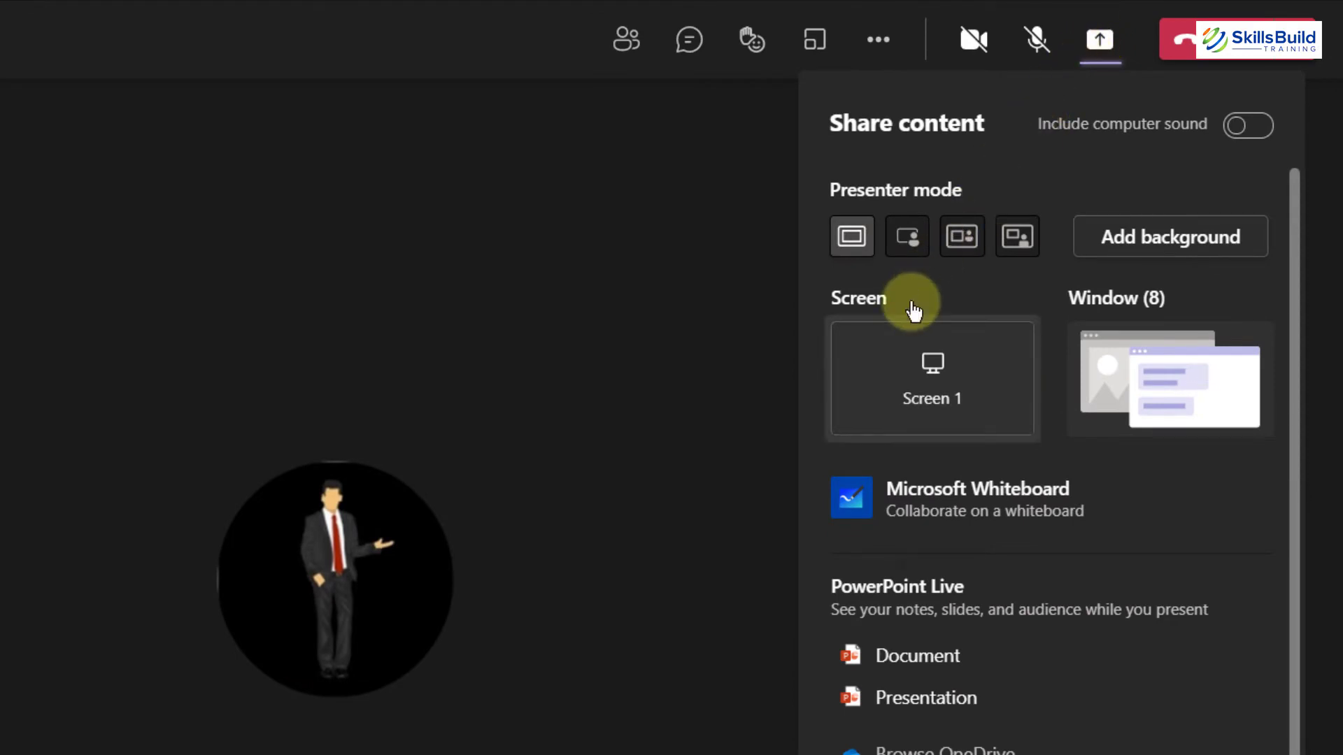
pyautogui.click(936, 386)
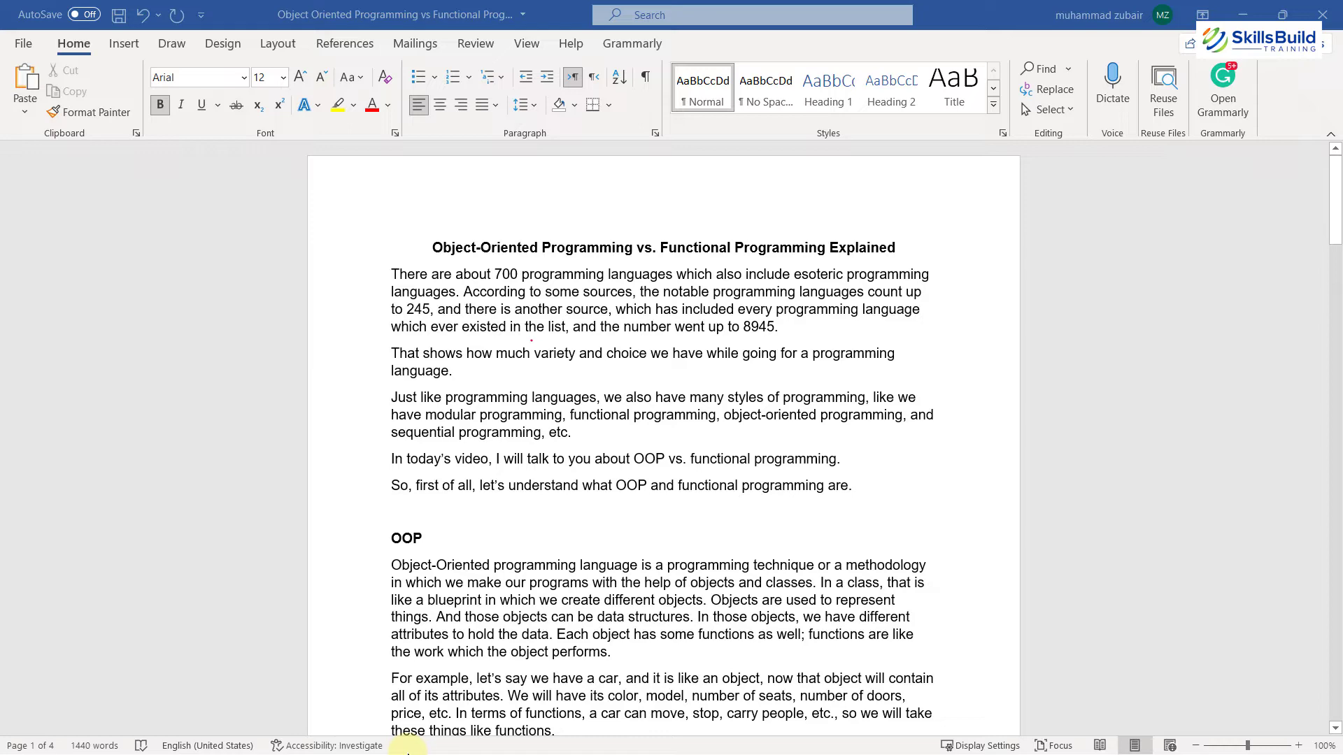
# Switch from the Word programming article to the PowerPoint ERD slide with Alt+Tab.
pyautogui.hotkey('alt', 'Tab')
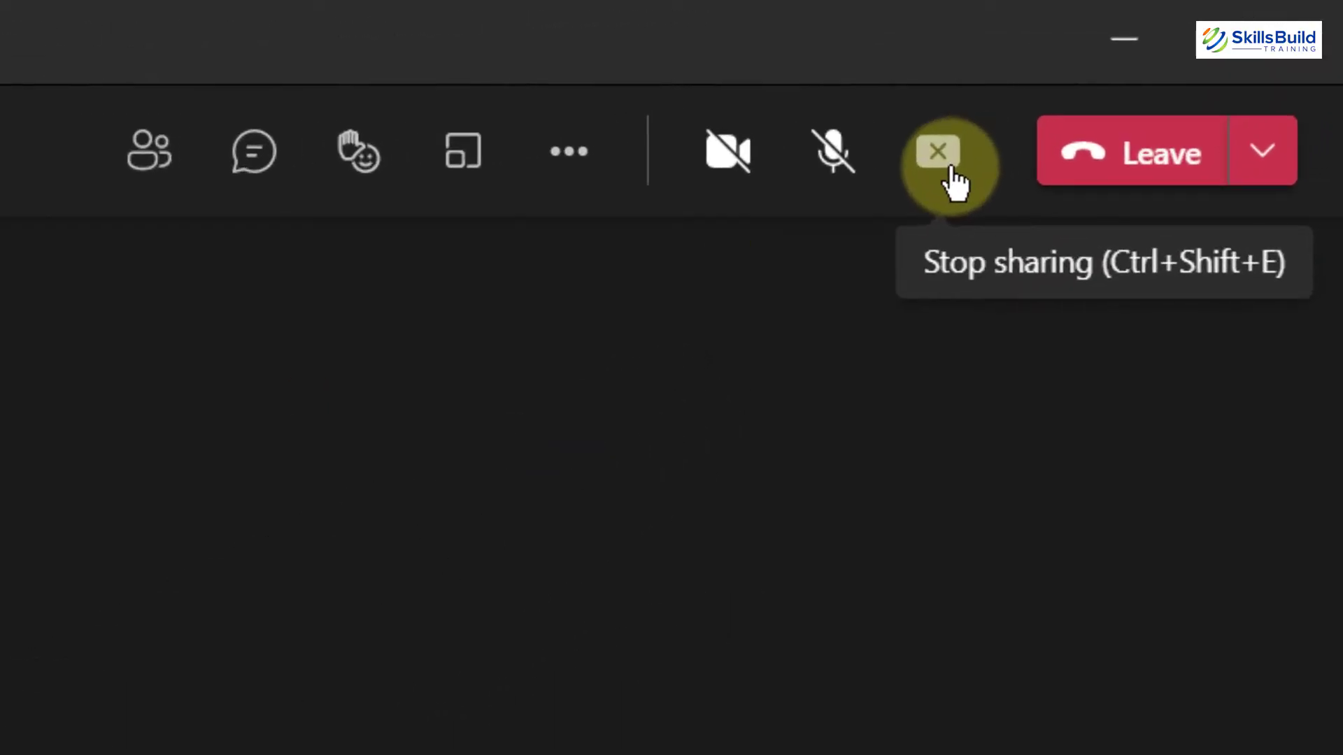
# Replace the full-screen share with a share of the 'final-presentation - PowerPoint' window.
pyautogui.click(952, 183)
pyautogui.click(938, 164)
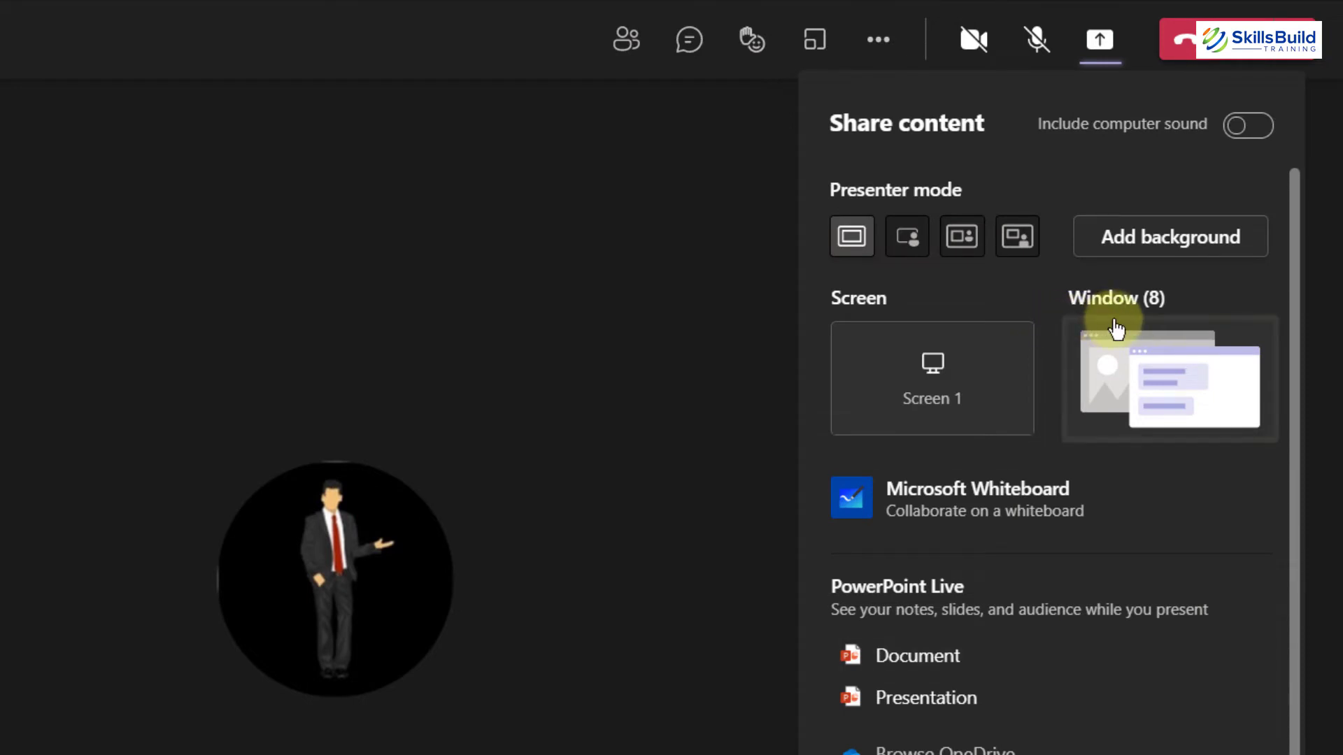
pyautogui.click(1151, 369)
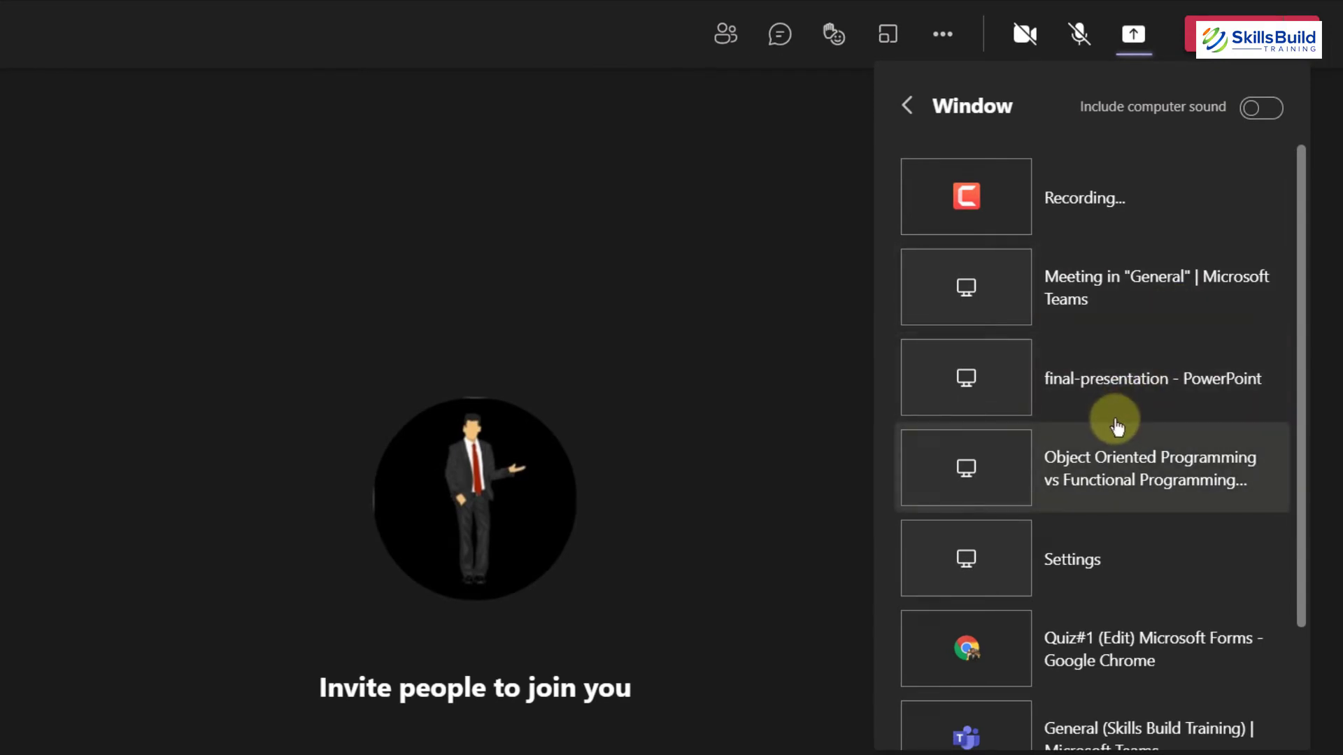
pyautogui.scroll(-2, 1133, 434)
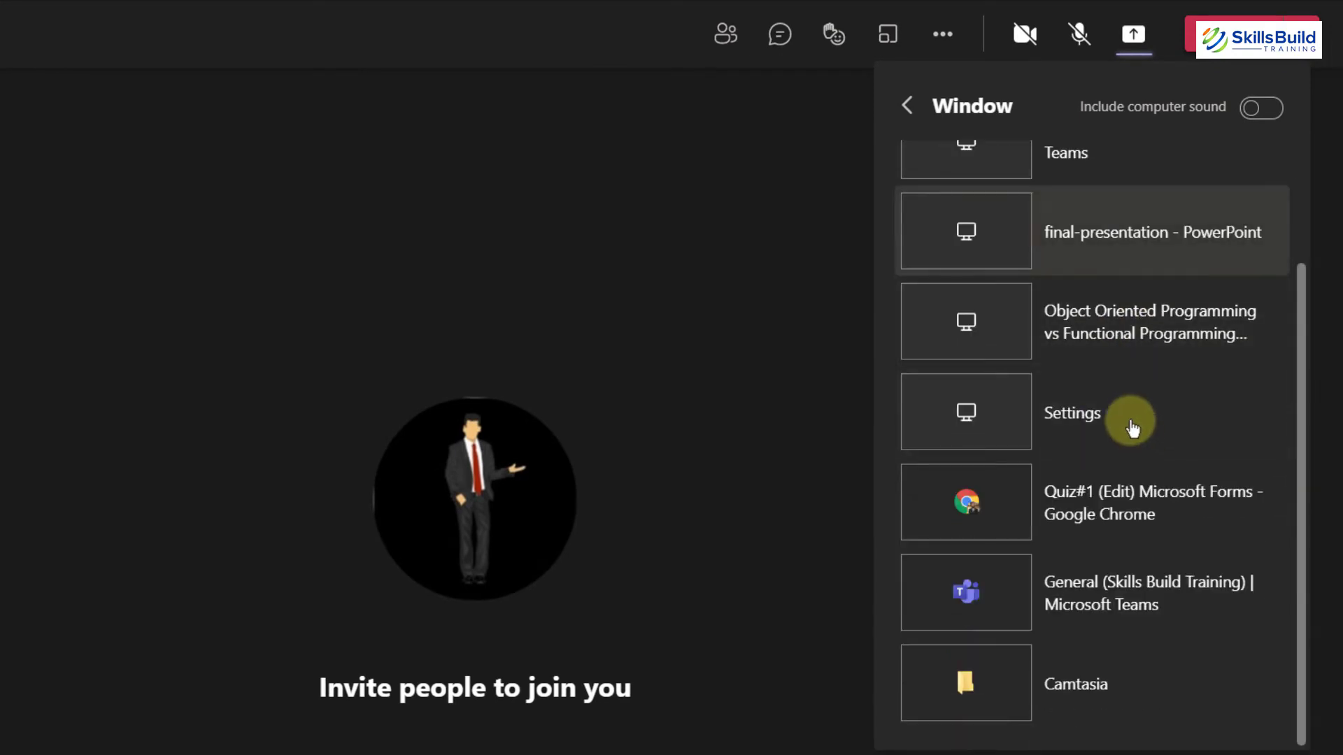
pyautogui.click(984, 252)
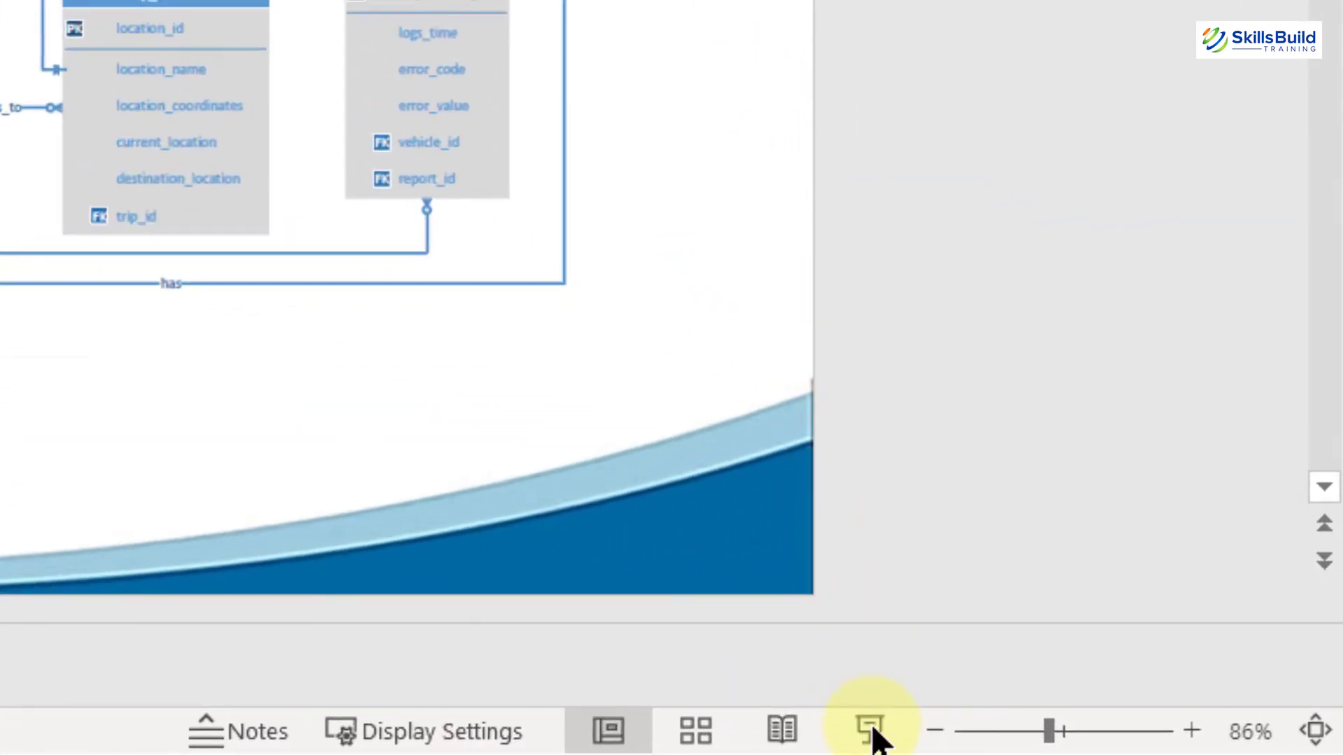
# Run the ERD slide as a full-screen slide show, then end it with Esc.
pyautogui.click(873, 733)
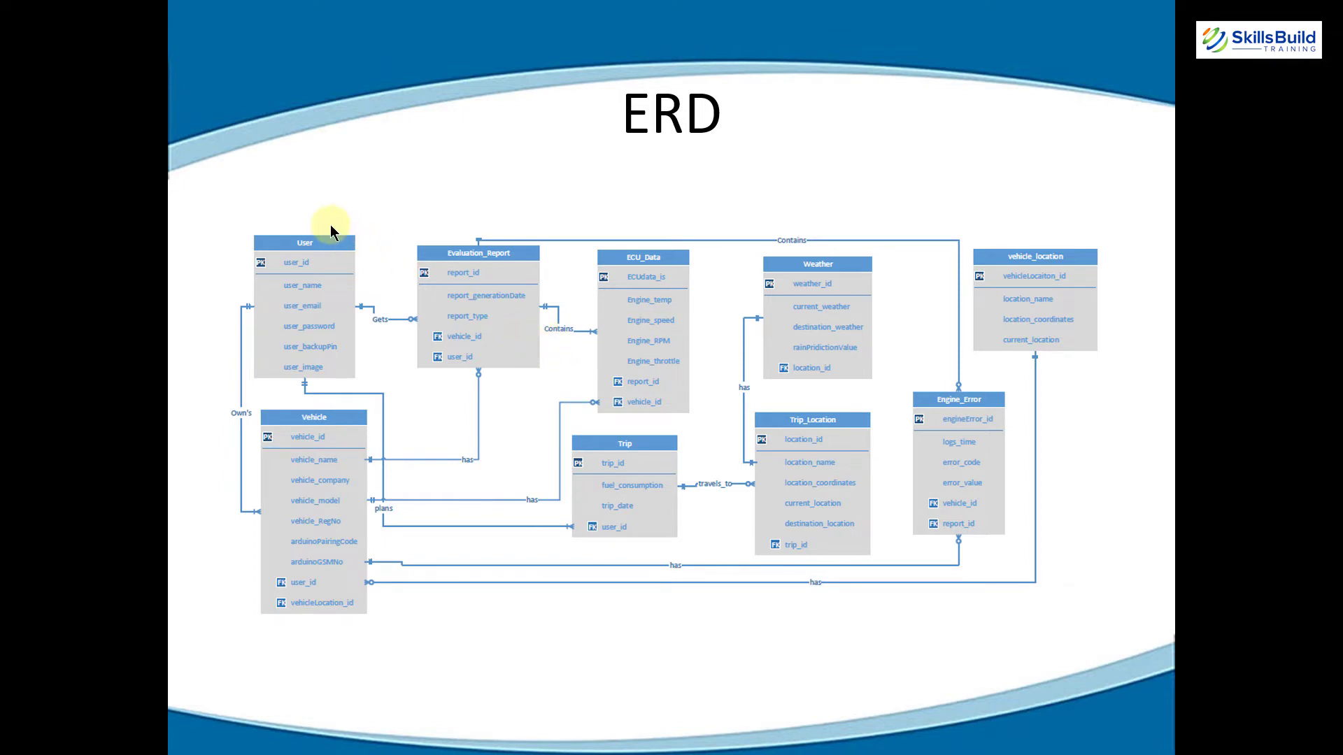
pyautogui.press('Escape')
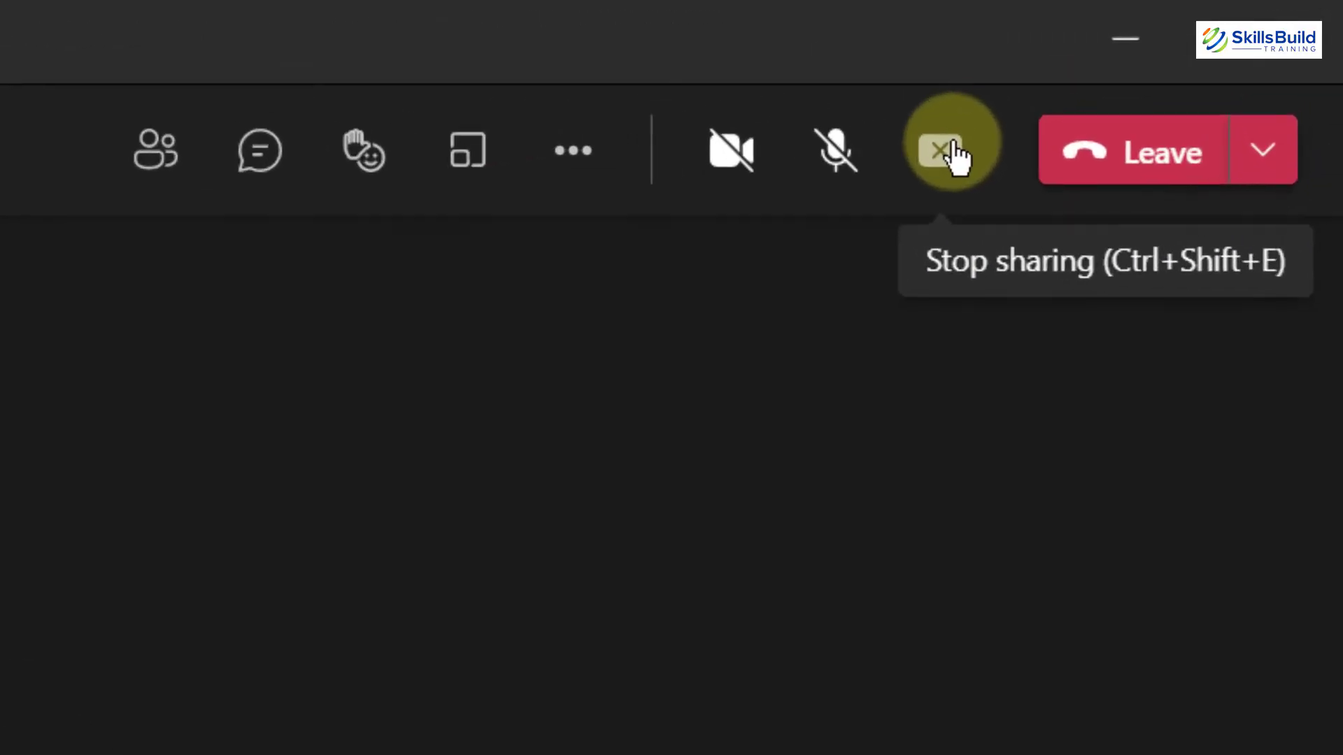
# Stop the PowerPoint window share, then start and end the ERD slide show in PowerPoint.
pyautogui.click(951, 157)
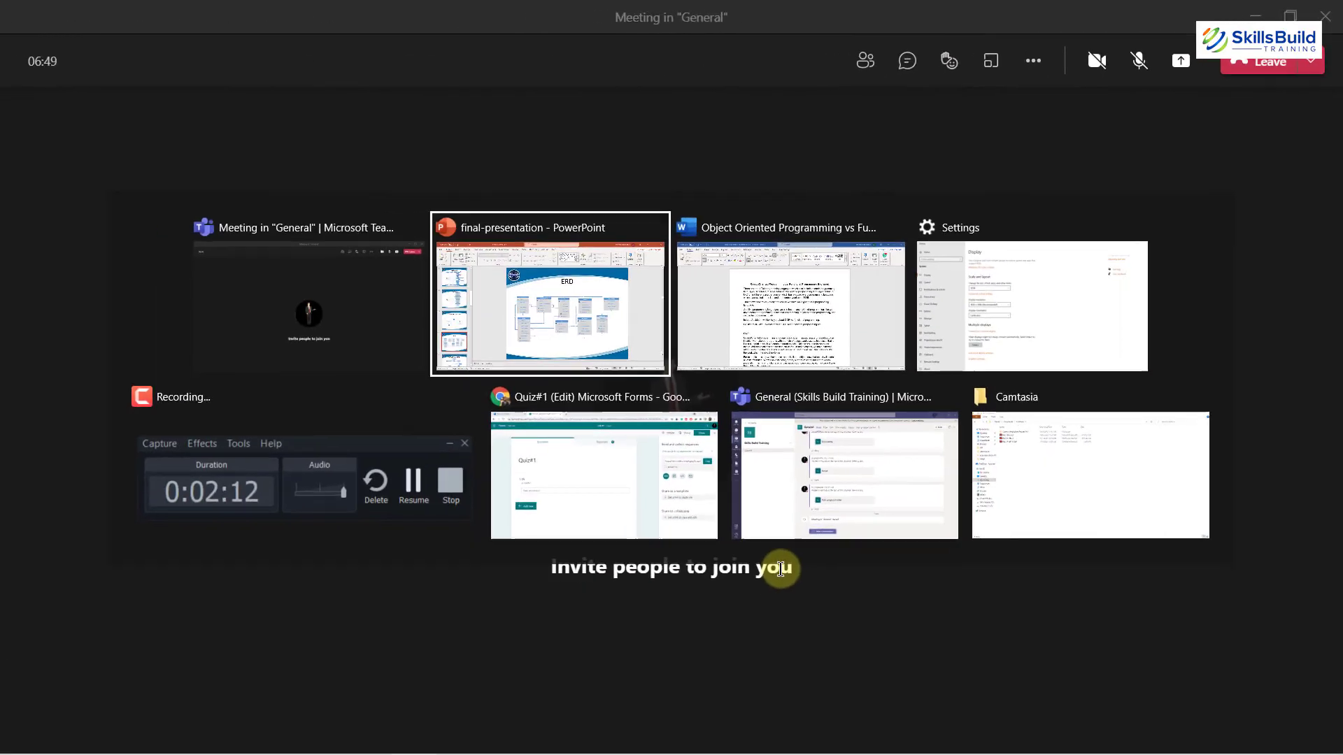
pyautogui.hotkey('alt', 'Tab')
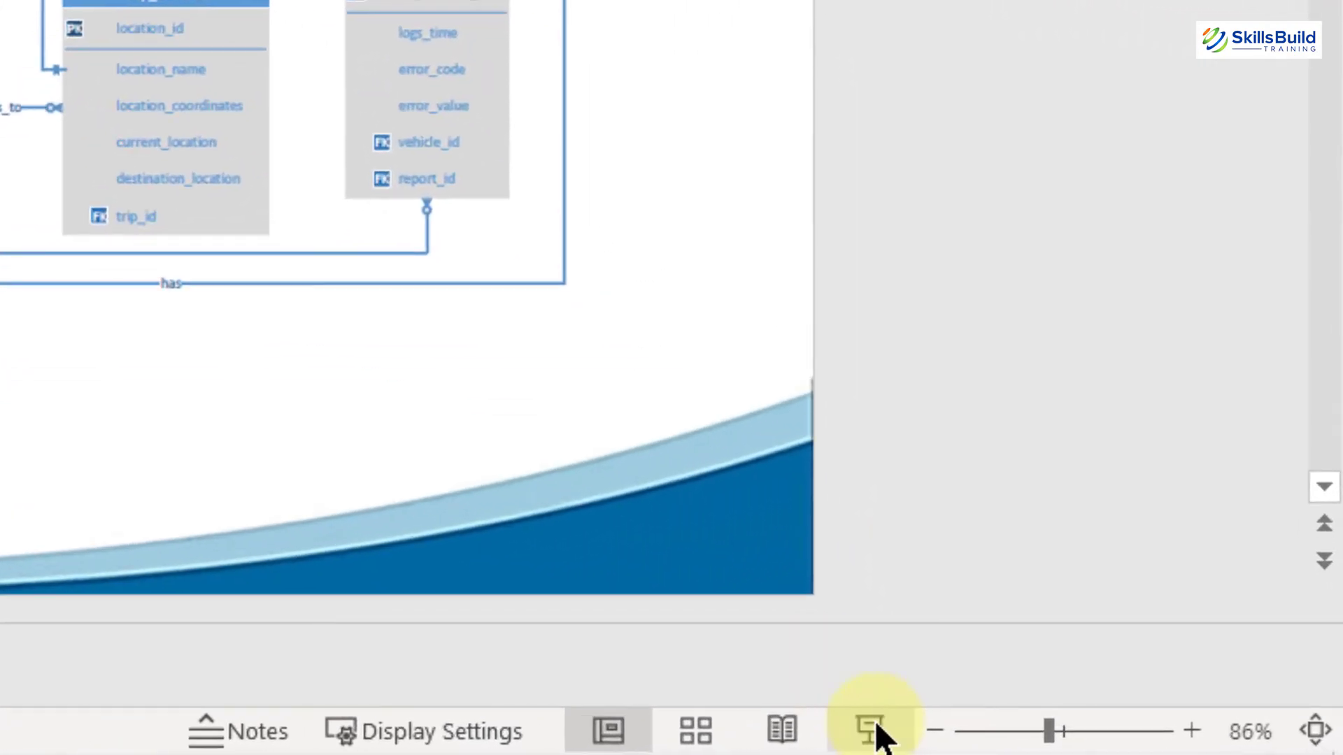
pyautogui.click(875, 731)
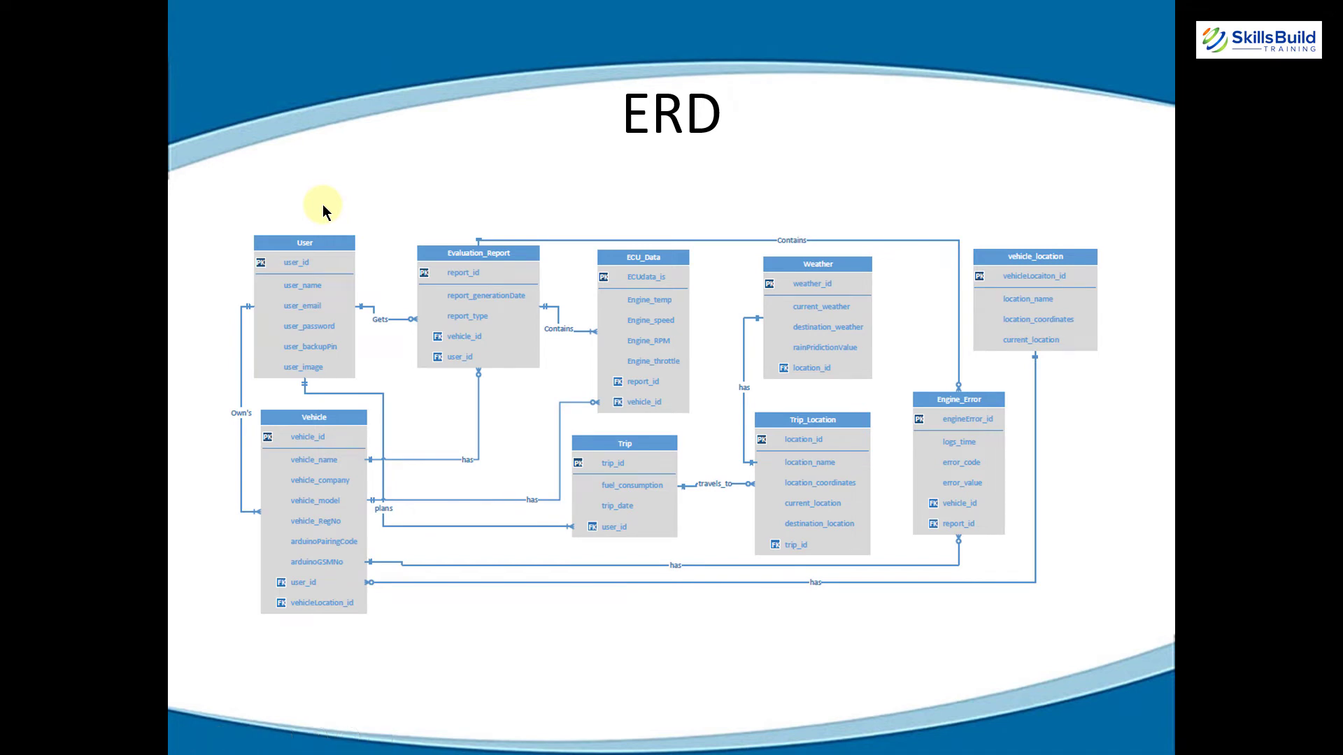
pyautogui.press('Escape')
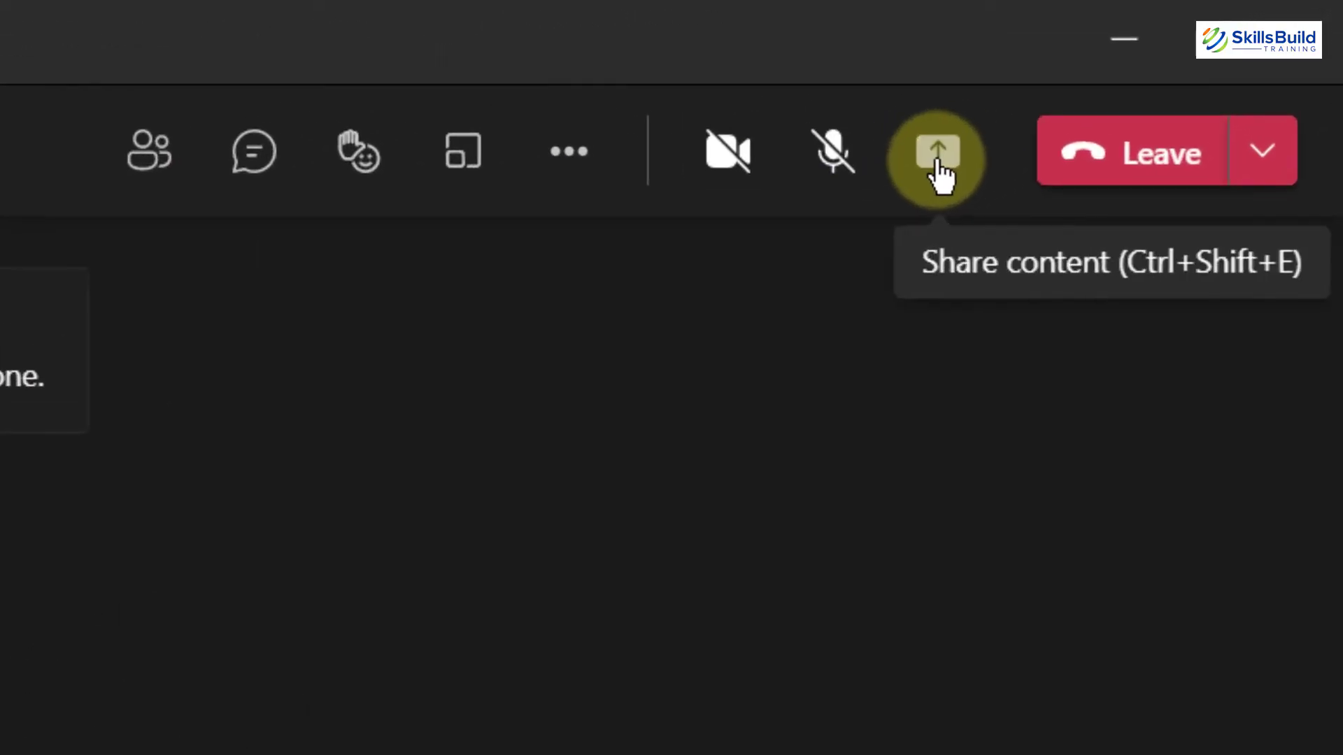
# Share the 'PowerPoint Slide Show - final-presentation' window with the meeting.
pyautogui.click(938, 154)
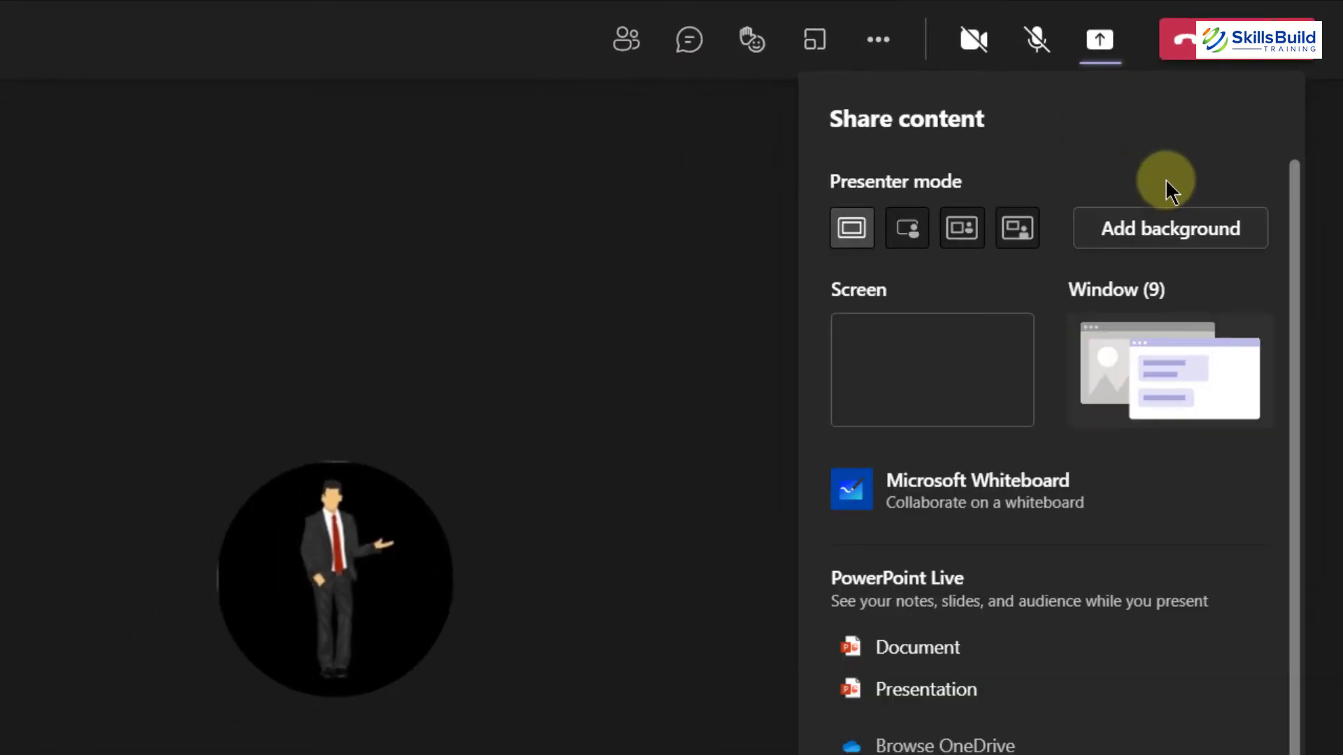
pyautogui.click(1140, 350)
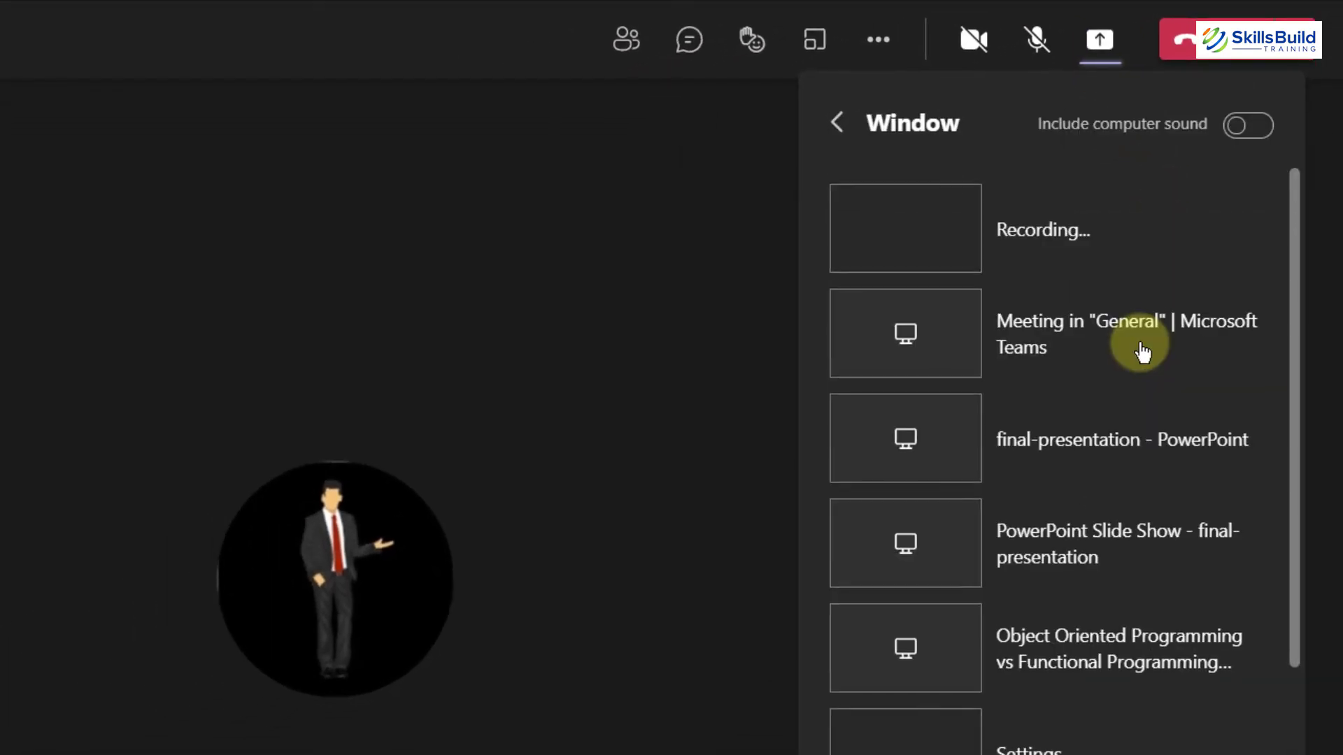
pyautogui.press('Down')
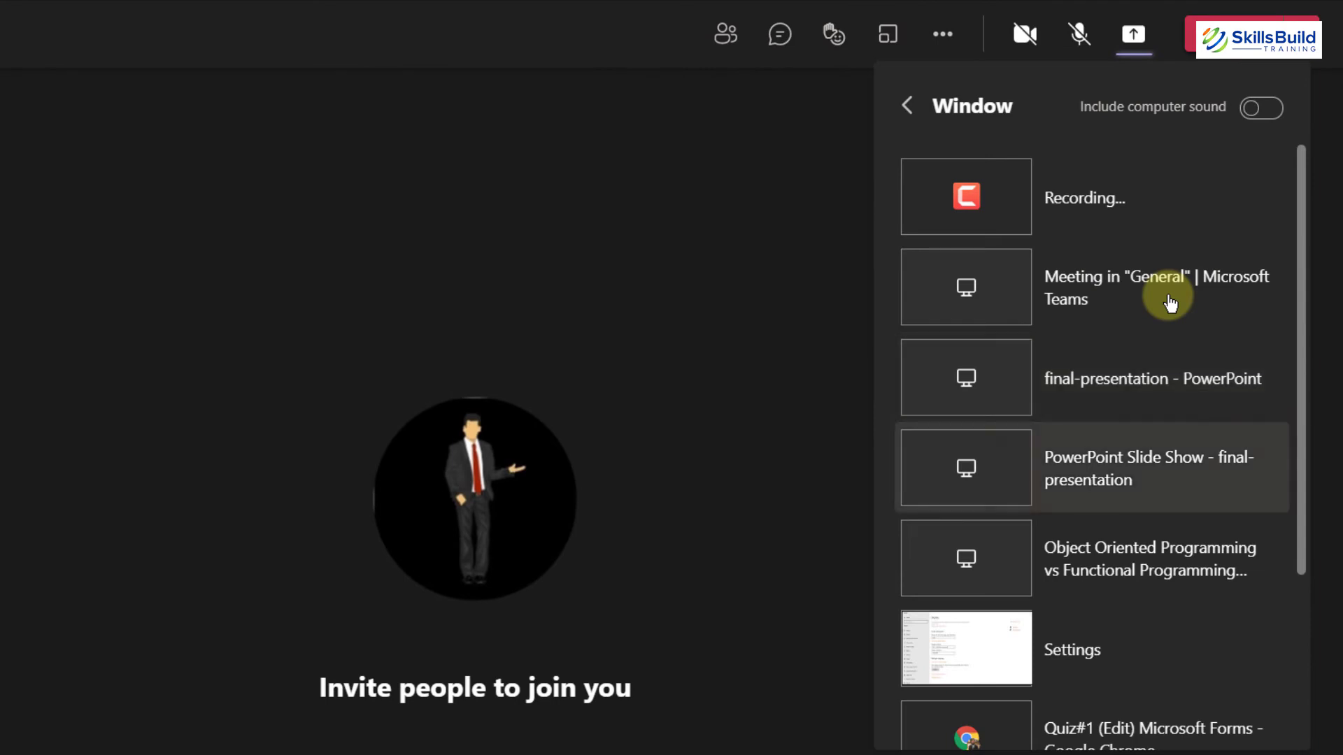
pyautogui.press('Up')
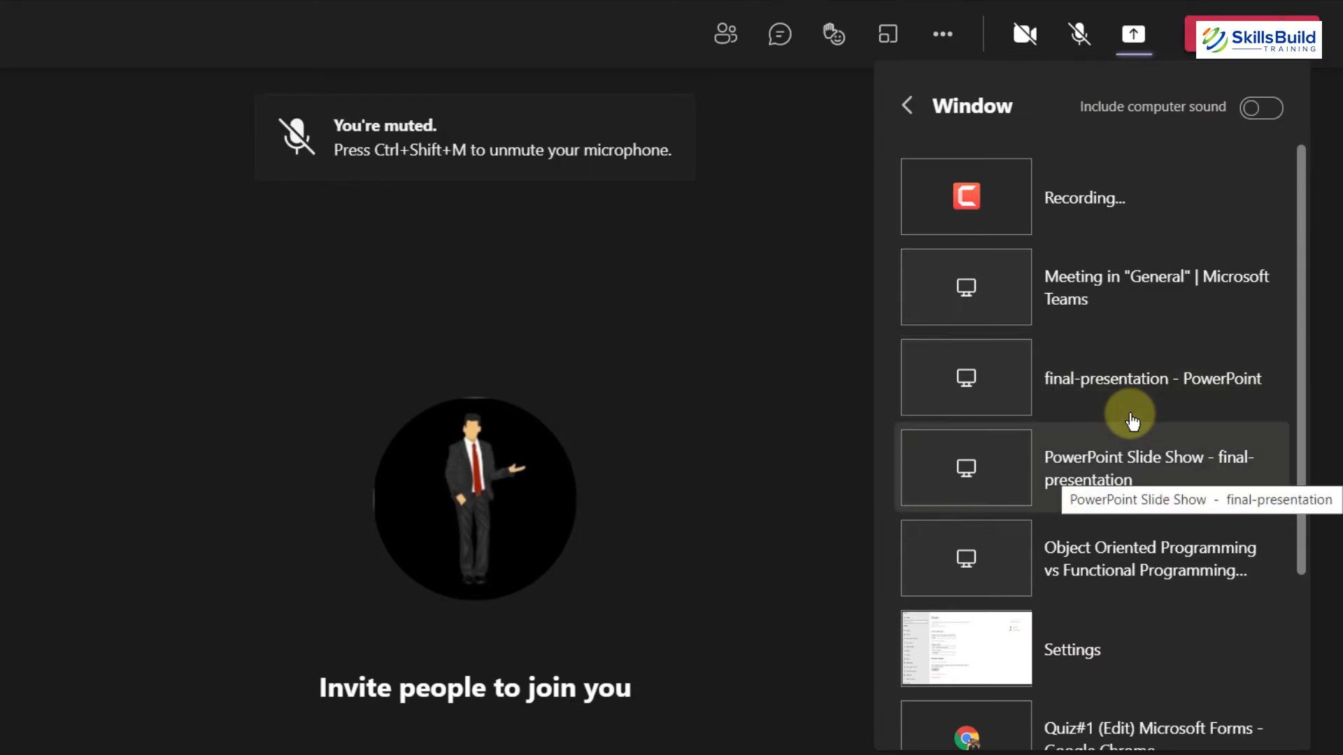
pyautogui.click(983, 478)
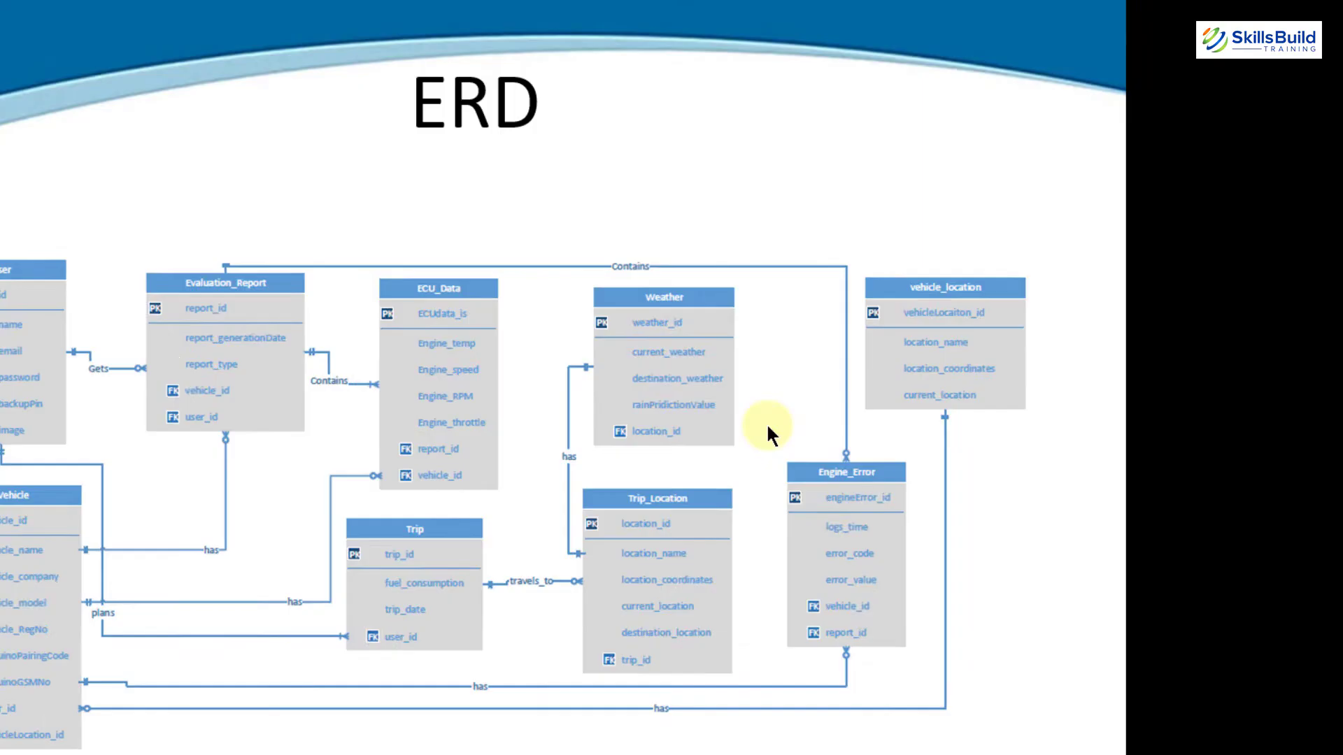